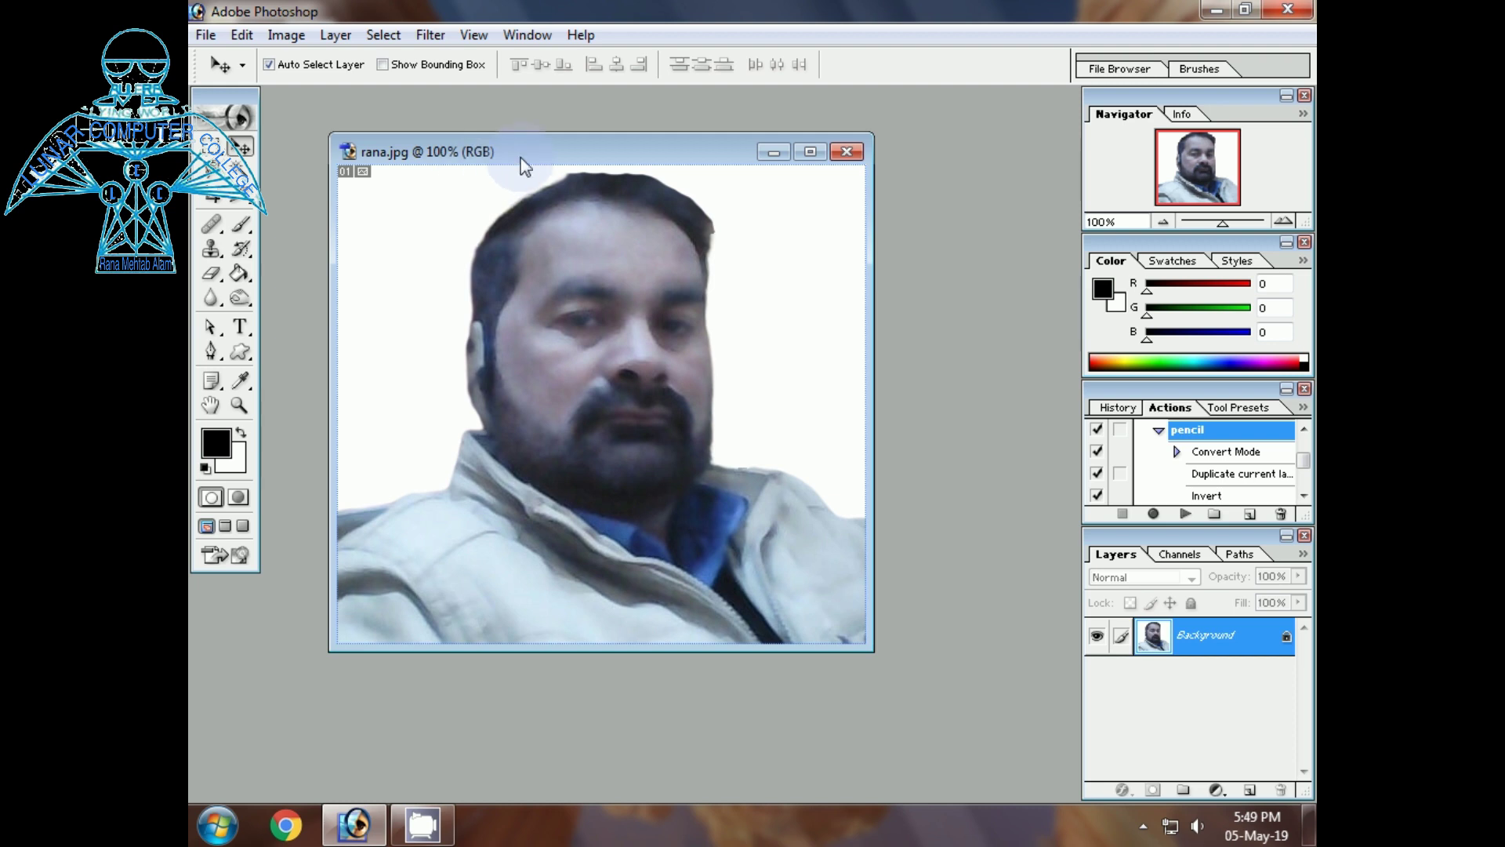
# Convert the rana.jpg portrait from RGB to Grayscale mode
pyautogui.moveTo(520, 153); pyautogui.dragTo(557, 188)
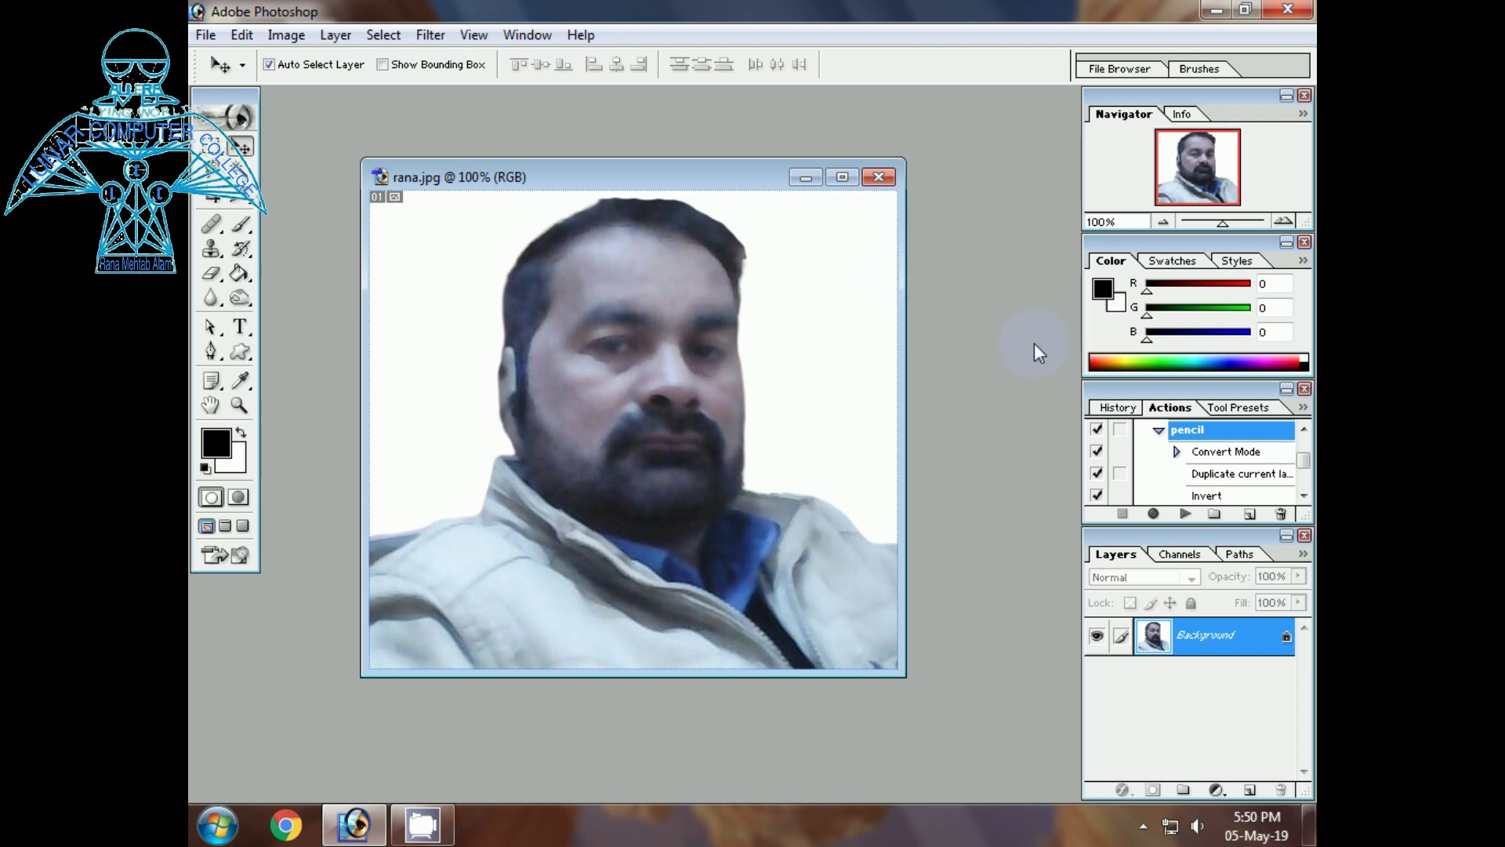
pyautogui.click(287, 36)
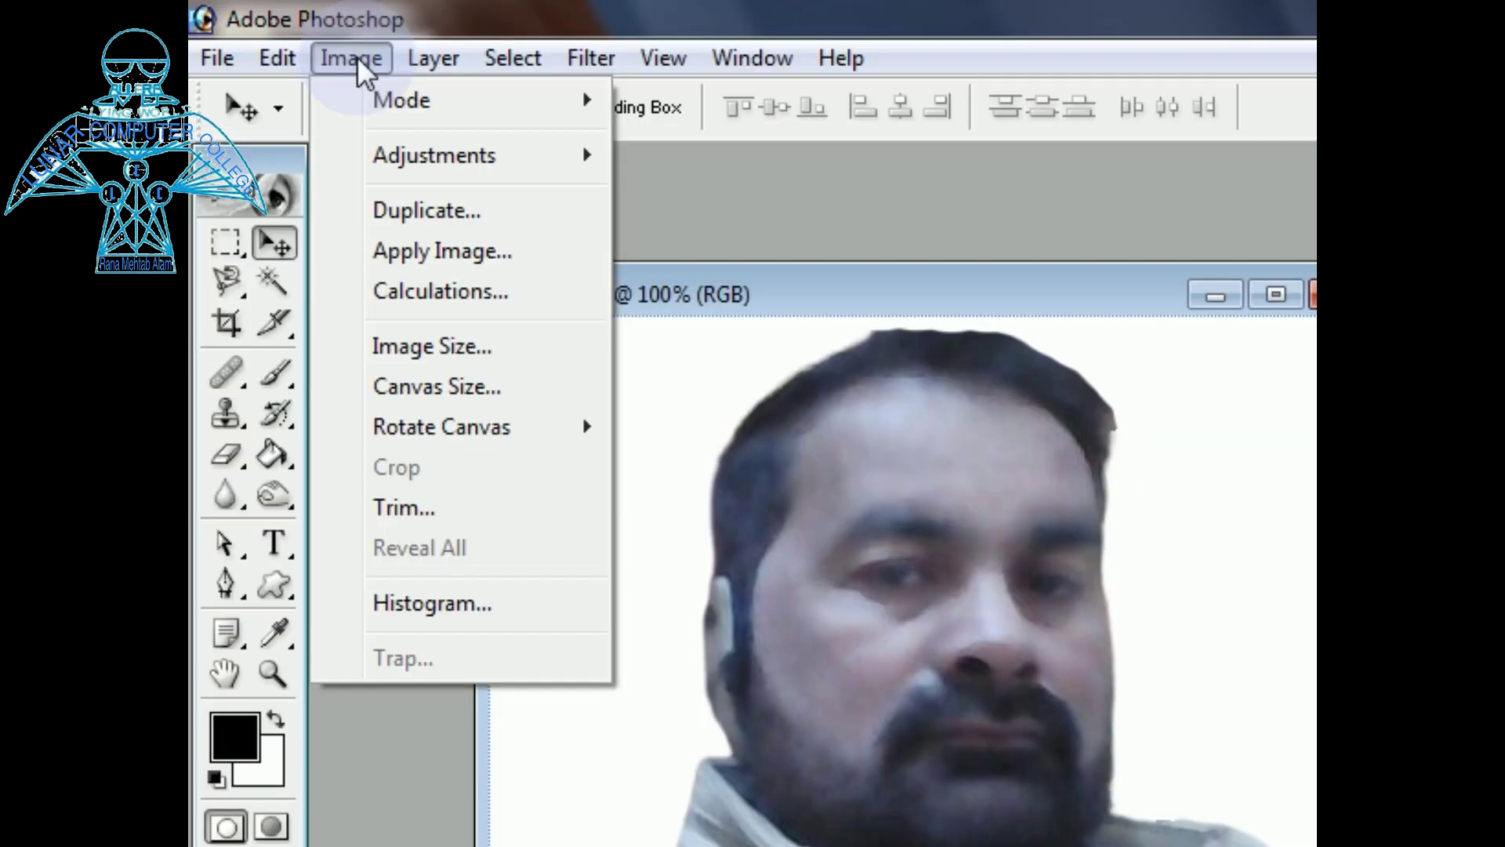
pyautogui.moveTo(394, 104)
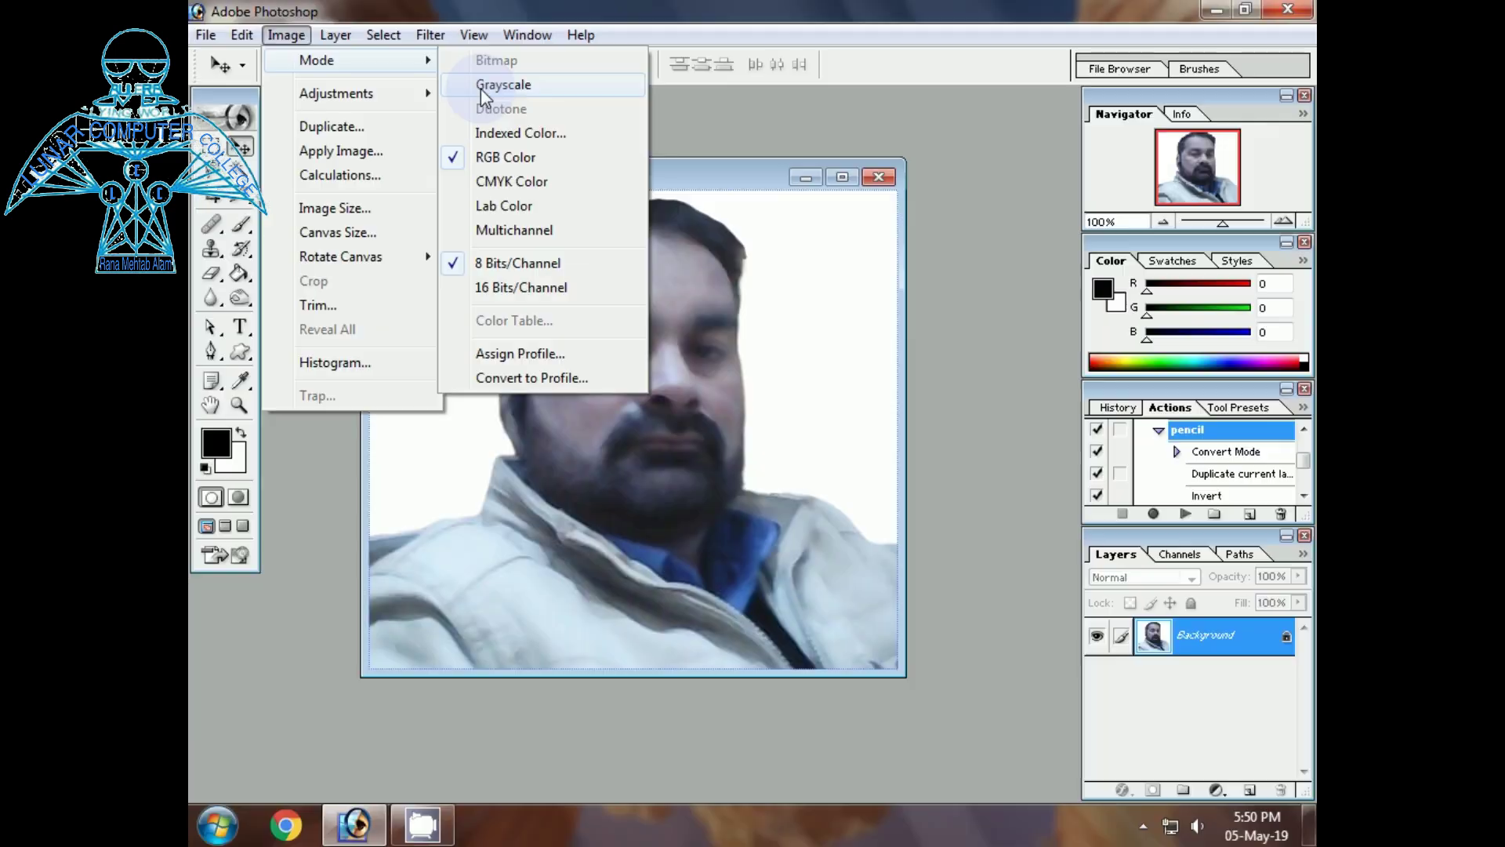
pyautogui.click(674, 148)
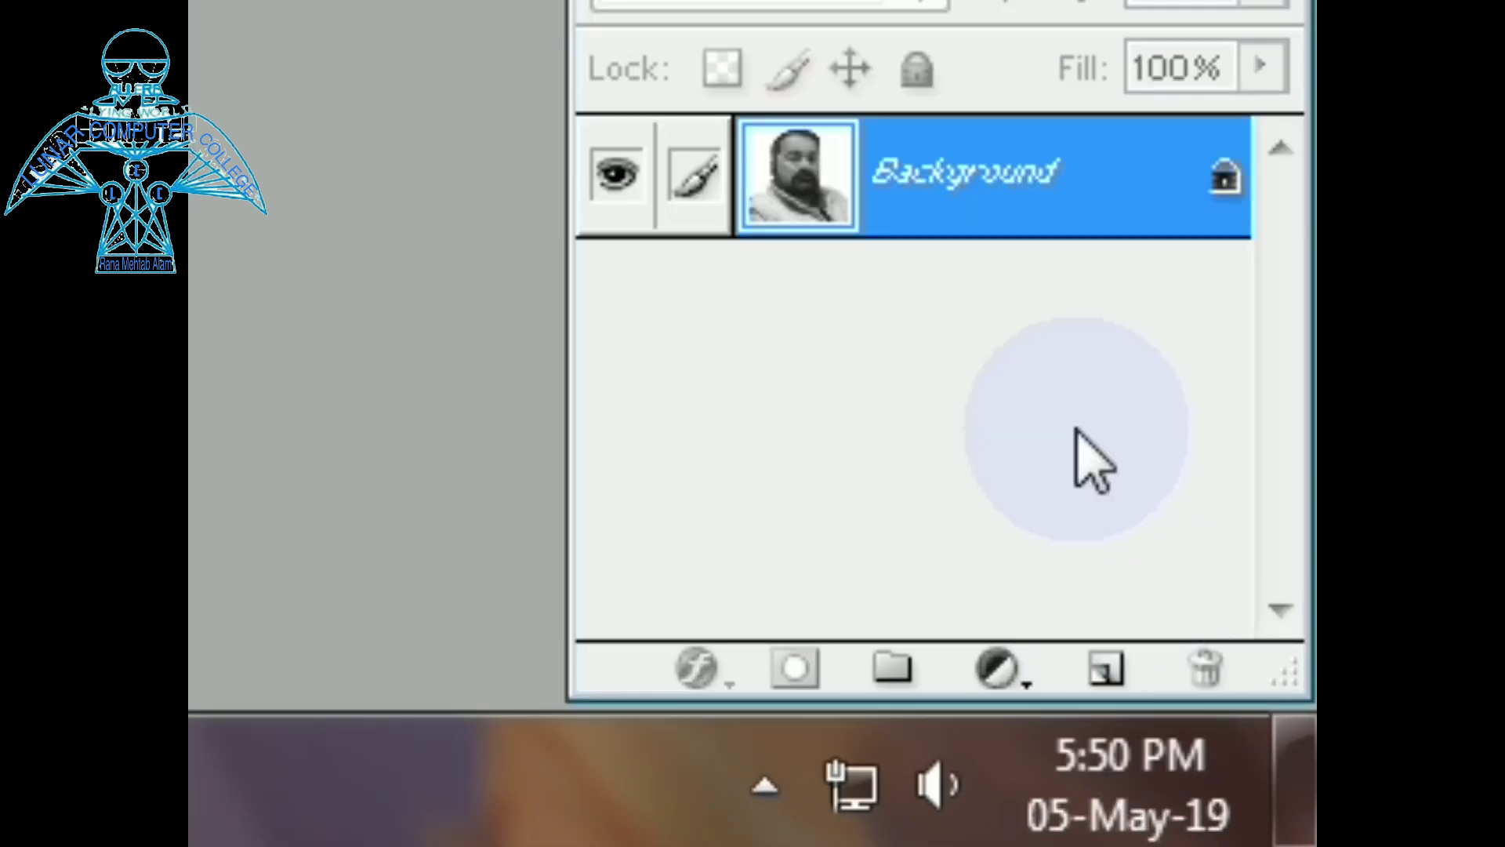
# Duplicate the Background layer of the grayscale portrait and keep the copy selected
pyautogui.moveTo(1006, 292); pyautogui.dragTo(1056, 454)
pyautogui.moveTo(1013, 387); pyautogui.dragTo(1105, 670)
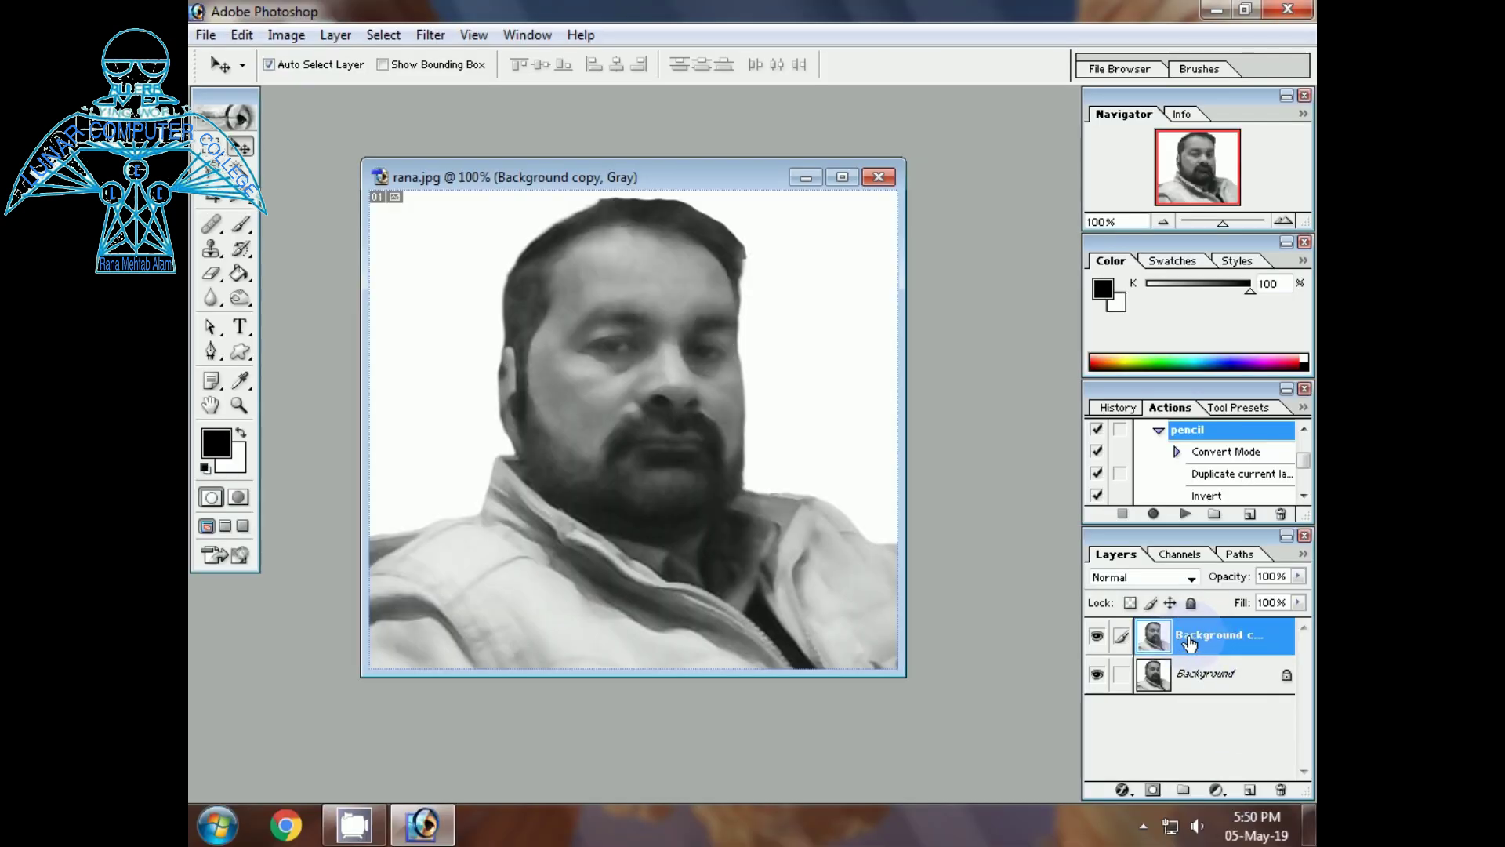
pyautogui.doubleClick(1183, 642)
pyautogui.click(937, 567)
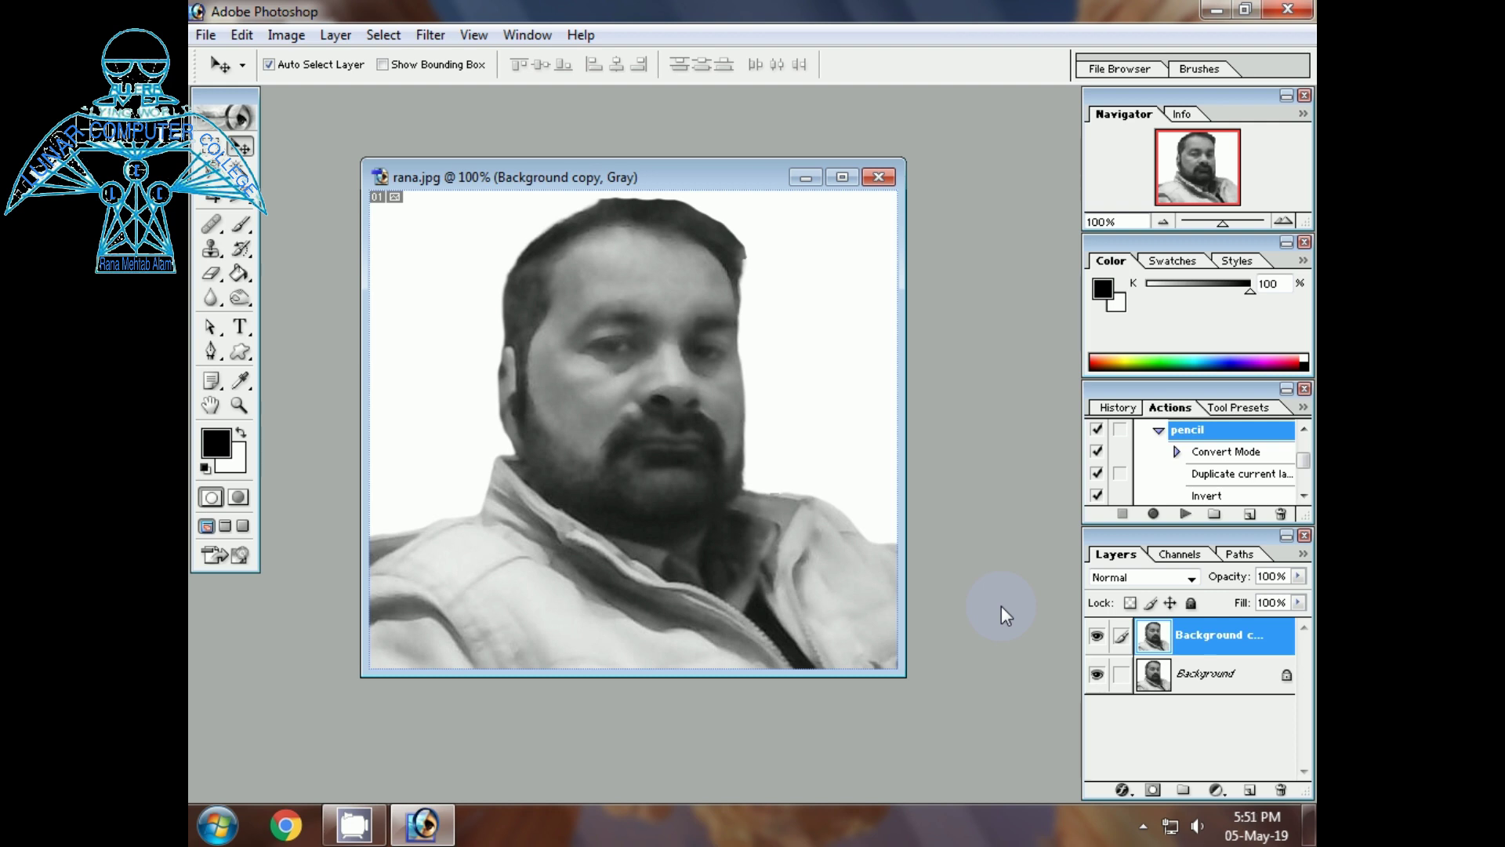
# Invert the duplicated grayscale layer and set its blend mode to Color Dodge
pyautogui.hotkey('ctrl', 'i')
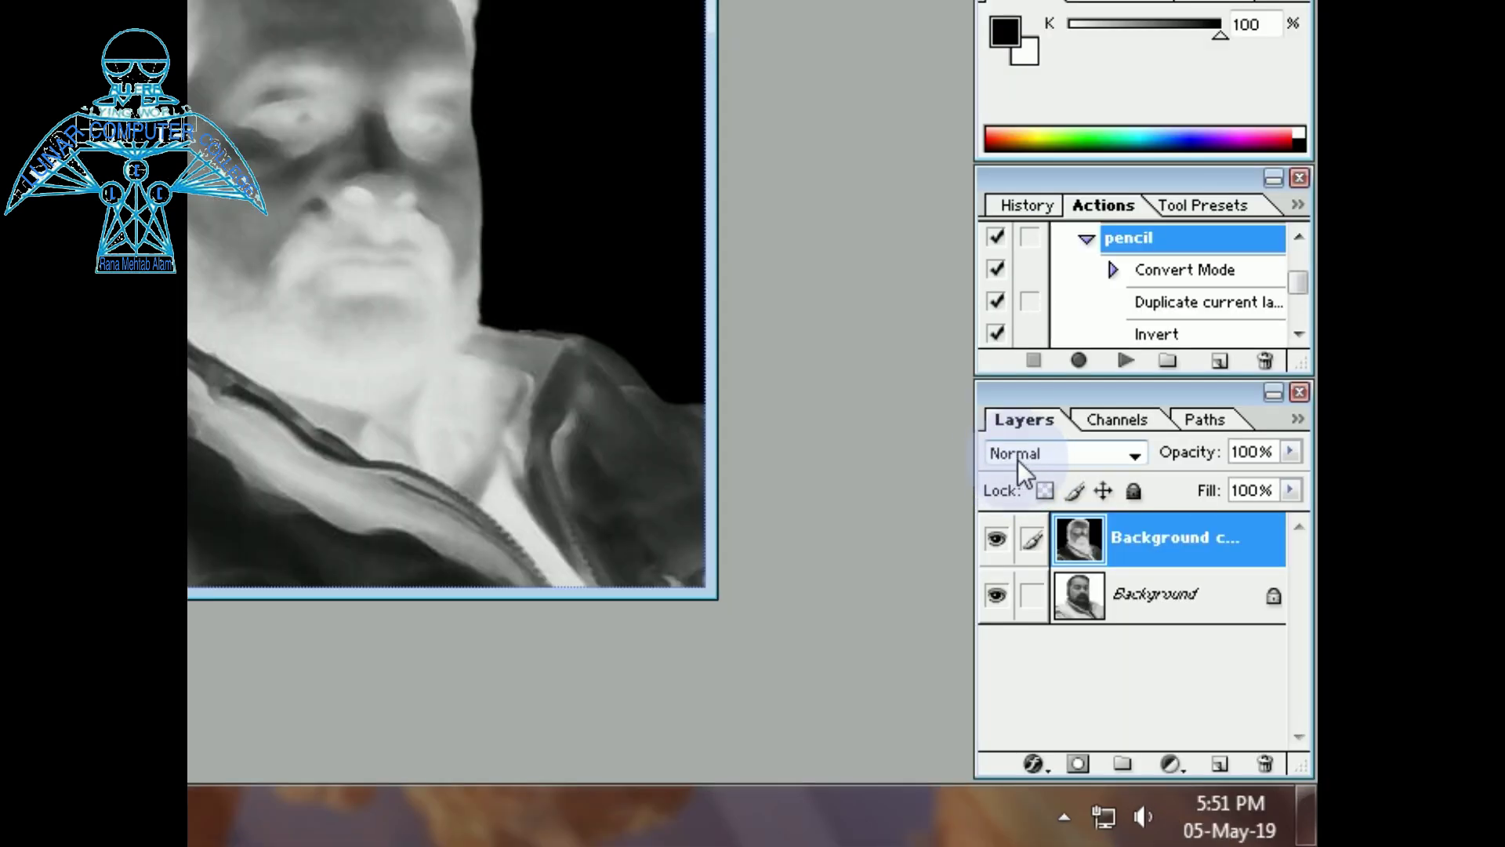
pyautogui.click(1017, 459)
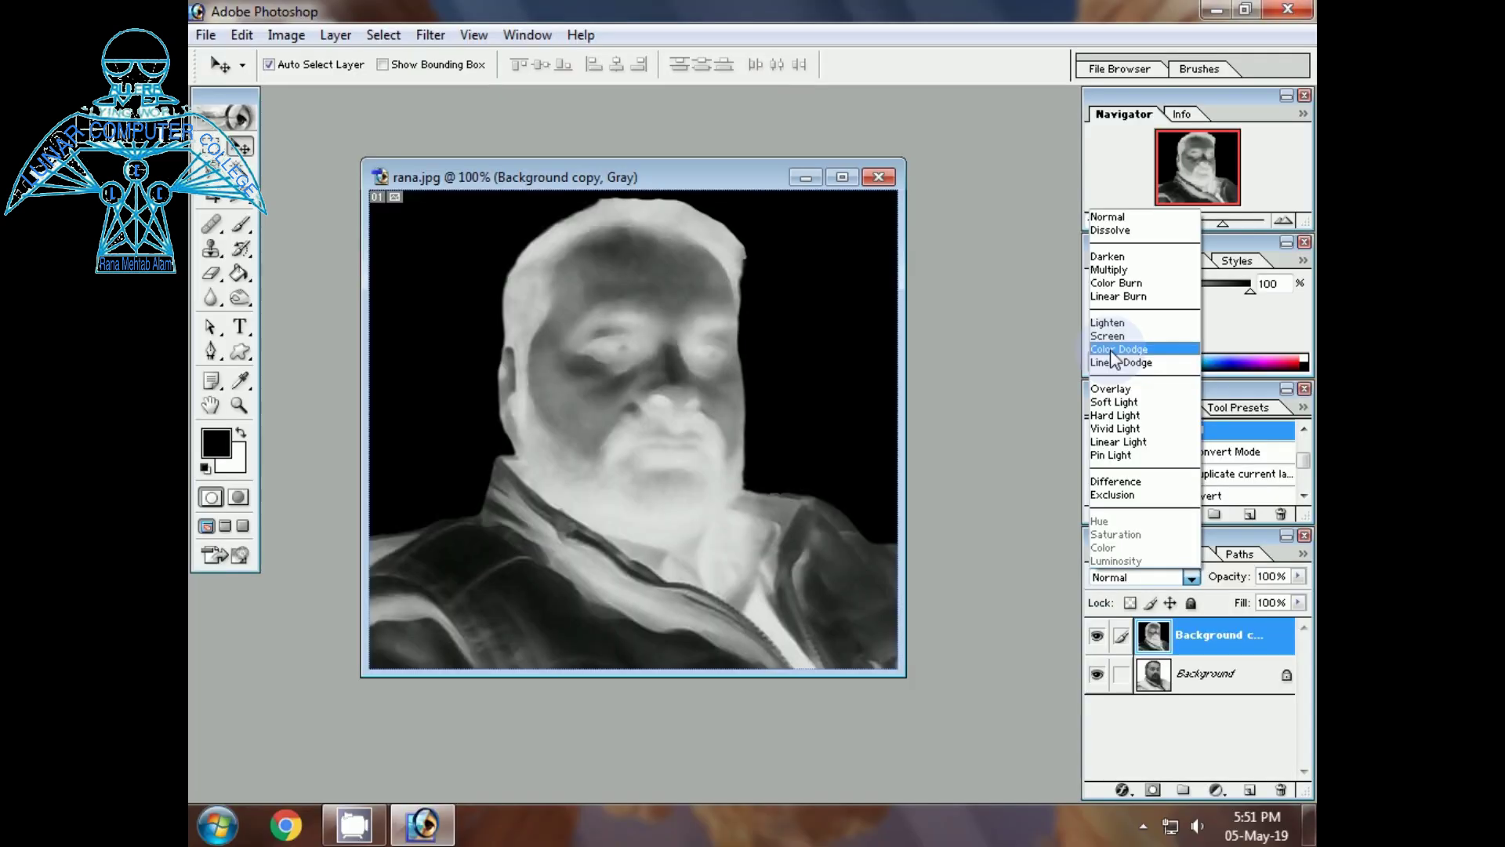
pyautogui.click(355, 392)
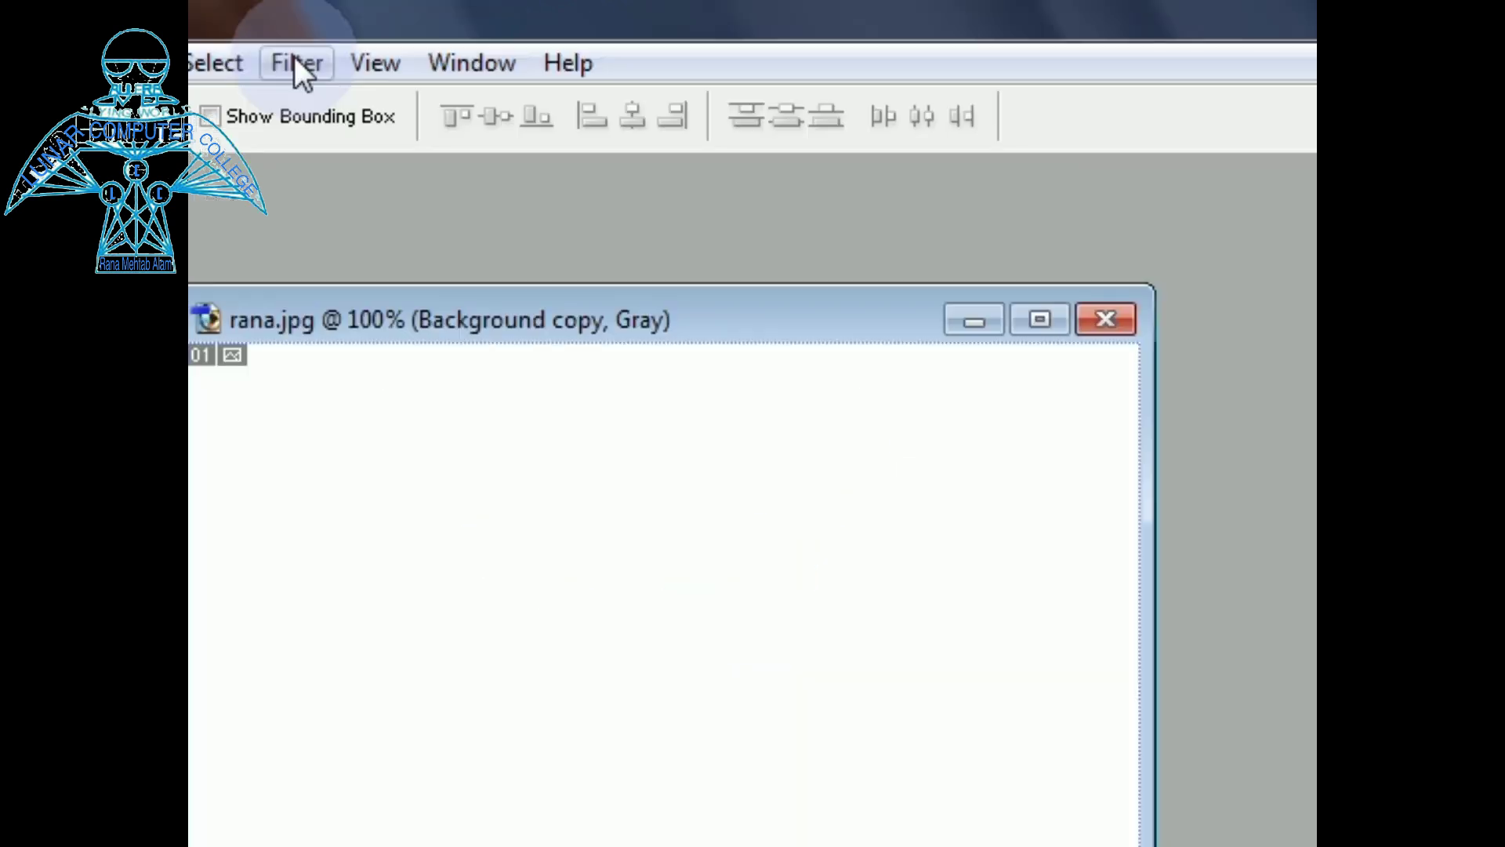
# Apply a Gaussian Blur with a radius of 4.0 pixels to the inverted grayscale copy
pyautogui.click(432, 36)
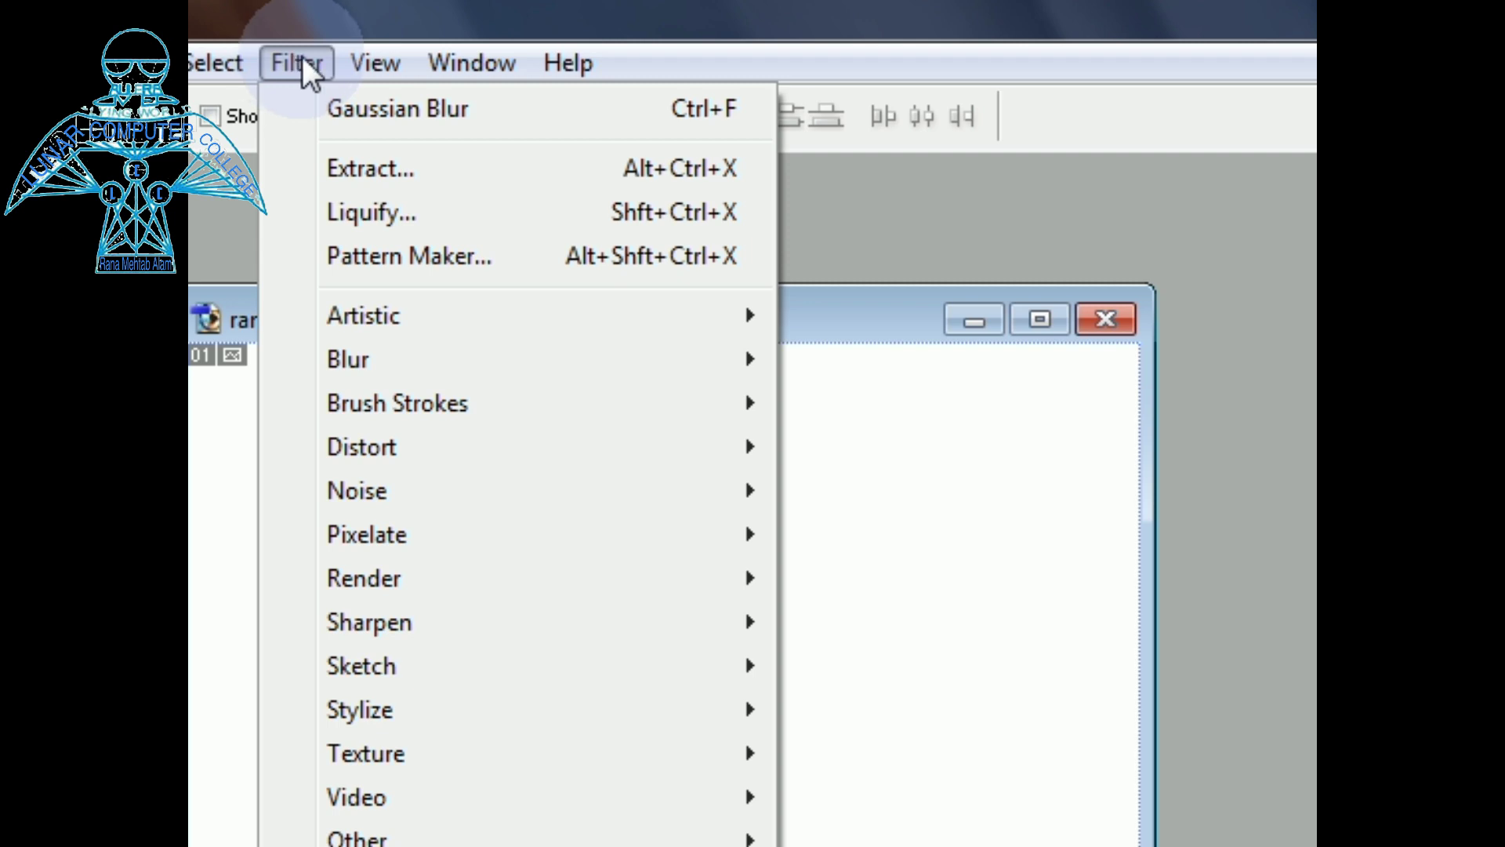
pyautogui.moveTo(372, 364)
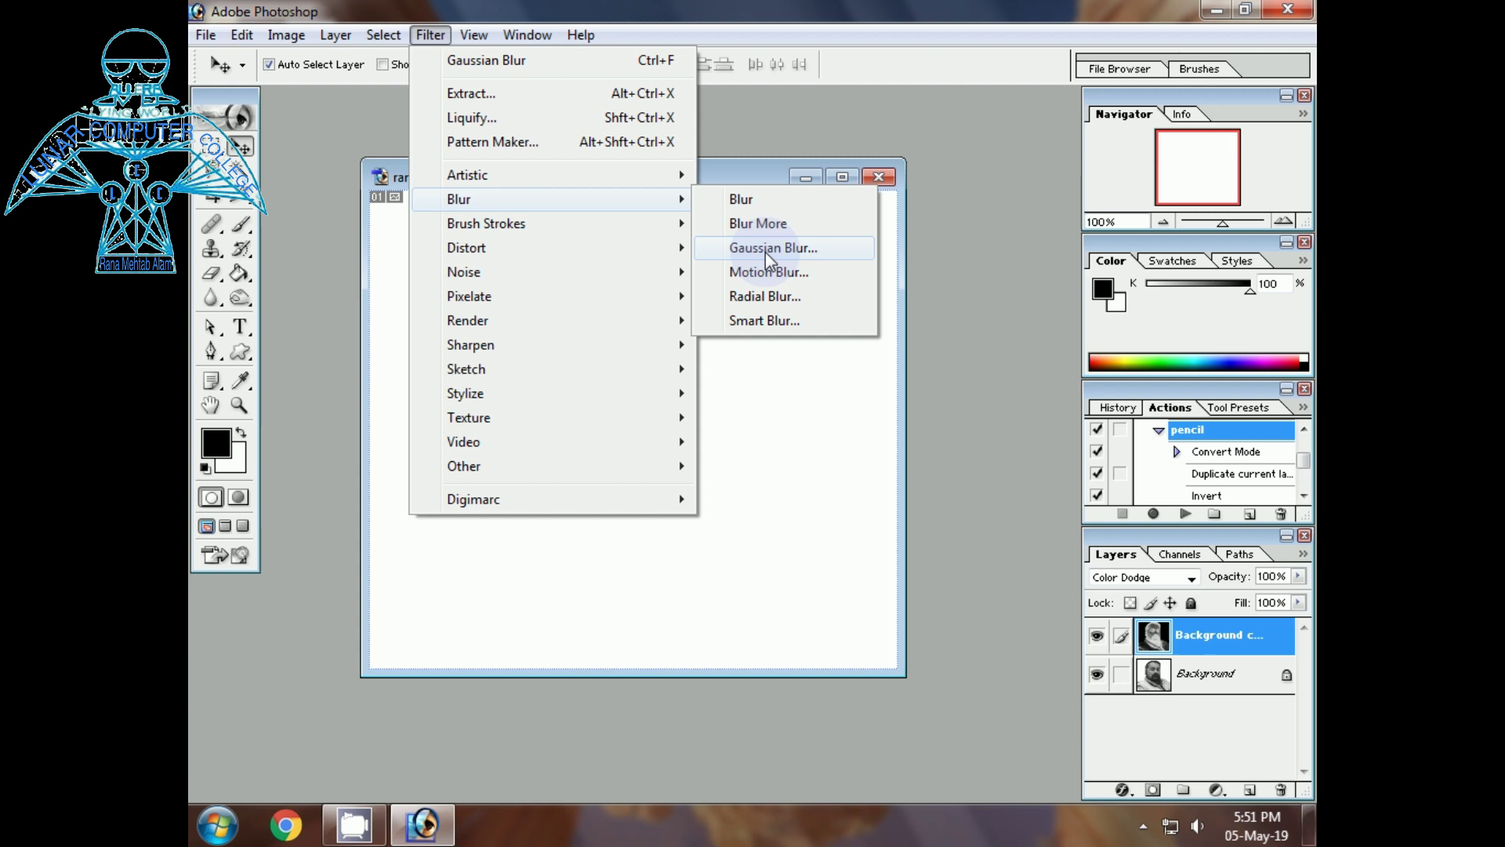
pyautogui.click(915, 446)
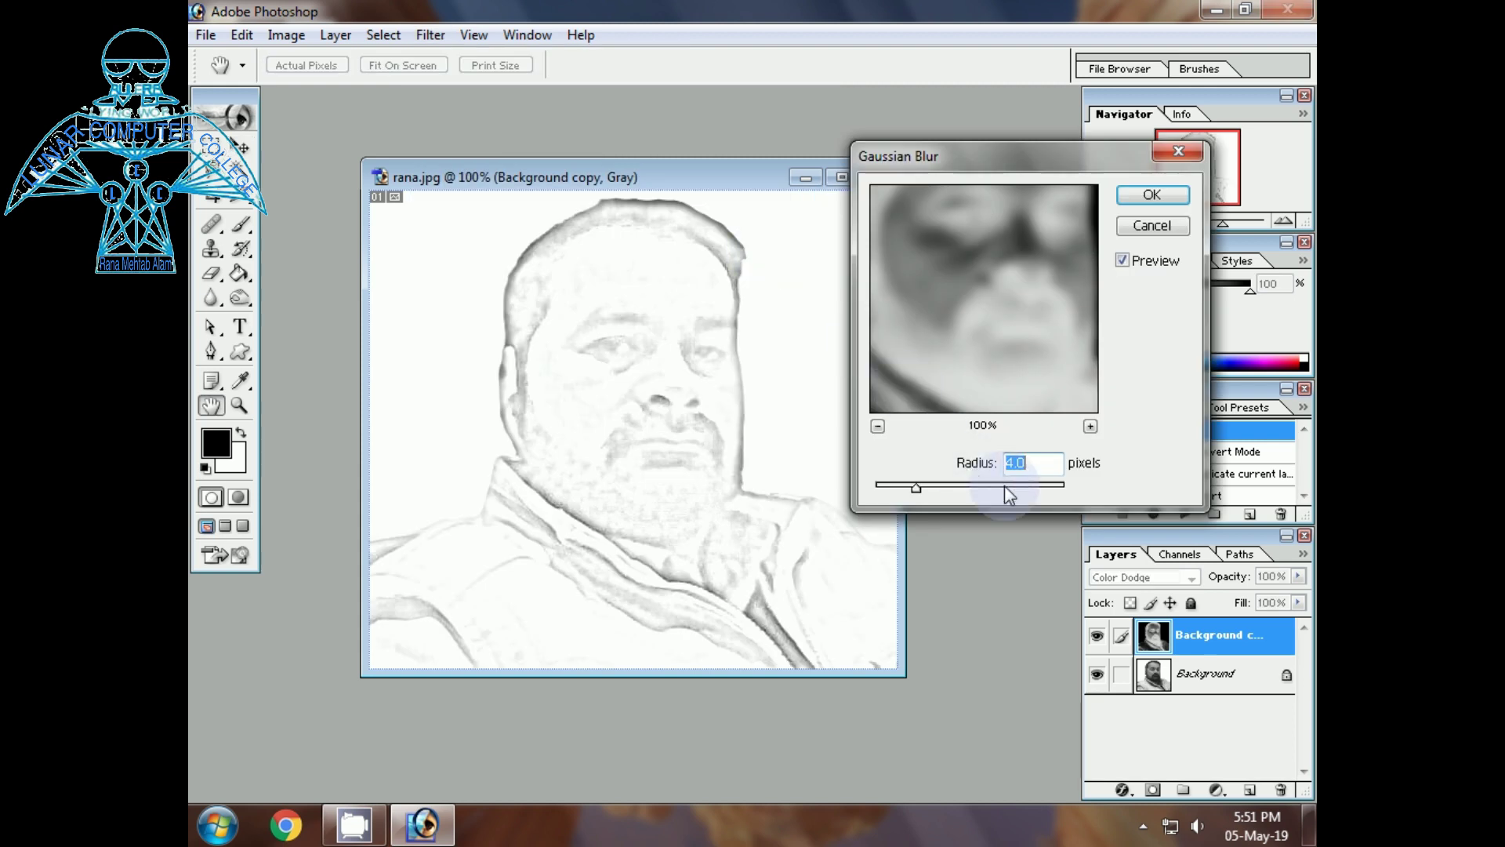
pyautogui.click(1034, 464)
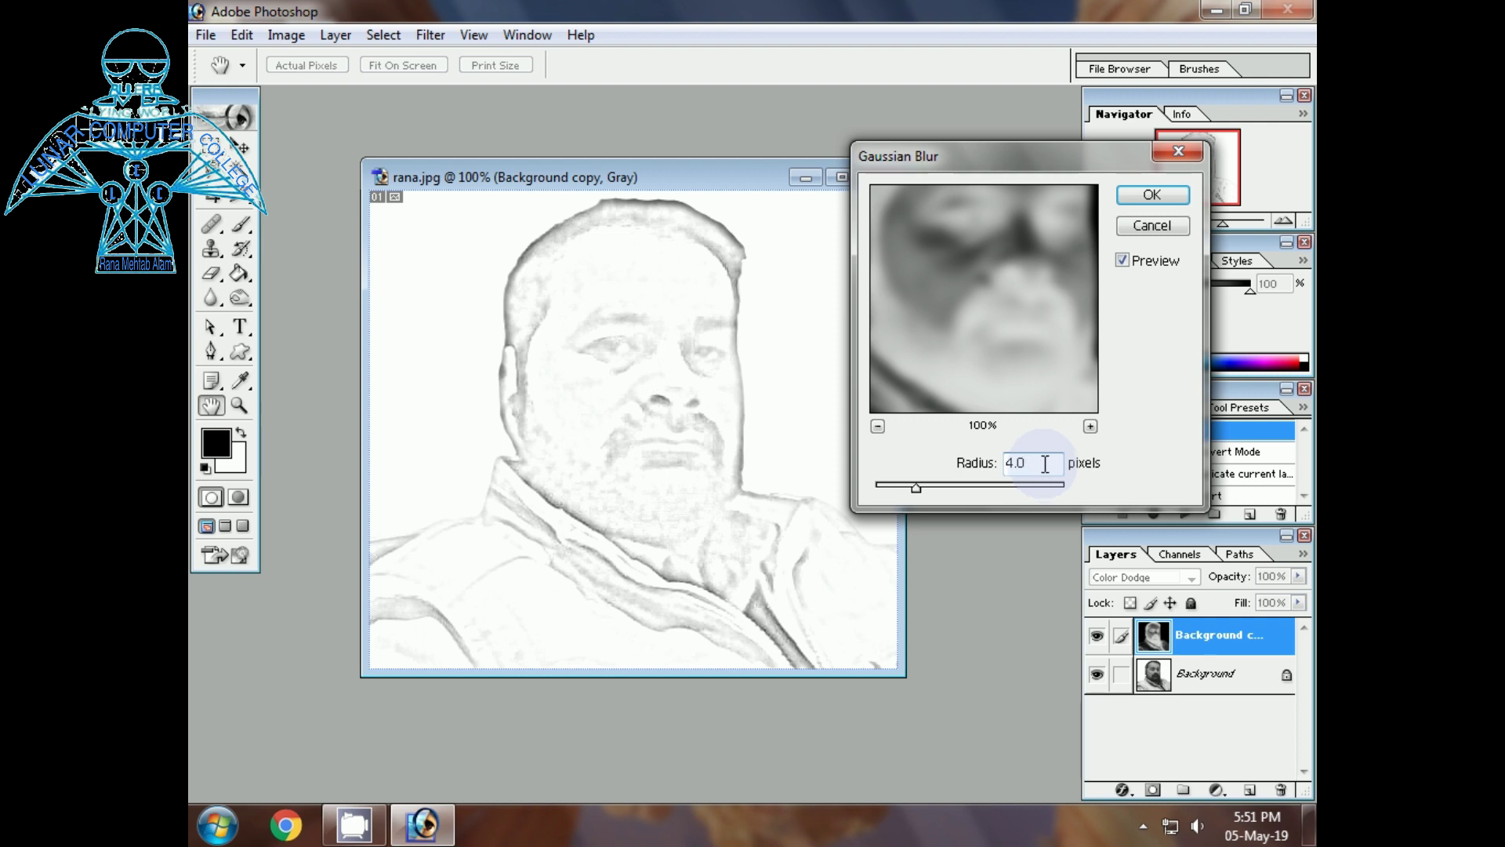
pyautogui.moveTo(916, 487)
pyautogui.mouseDown()
pyautogui.moveTo(981, 491)
pyautogui.moveTo(927, 491)
pyautogui.mouseUp()
pyautogui.write('4')
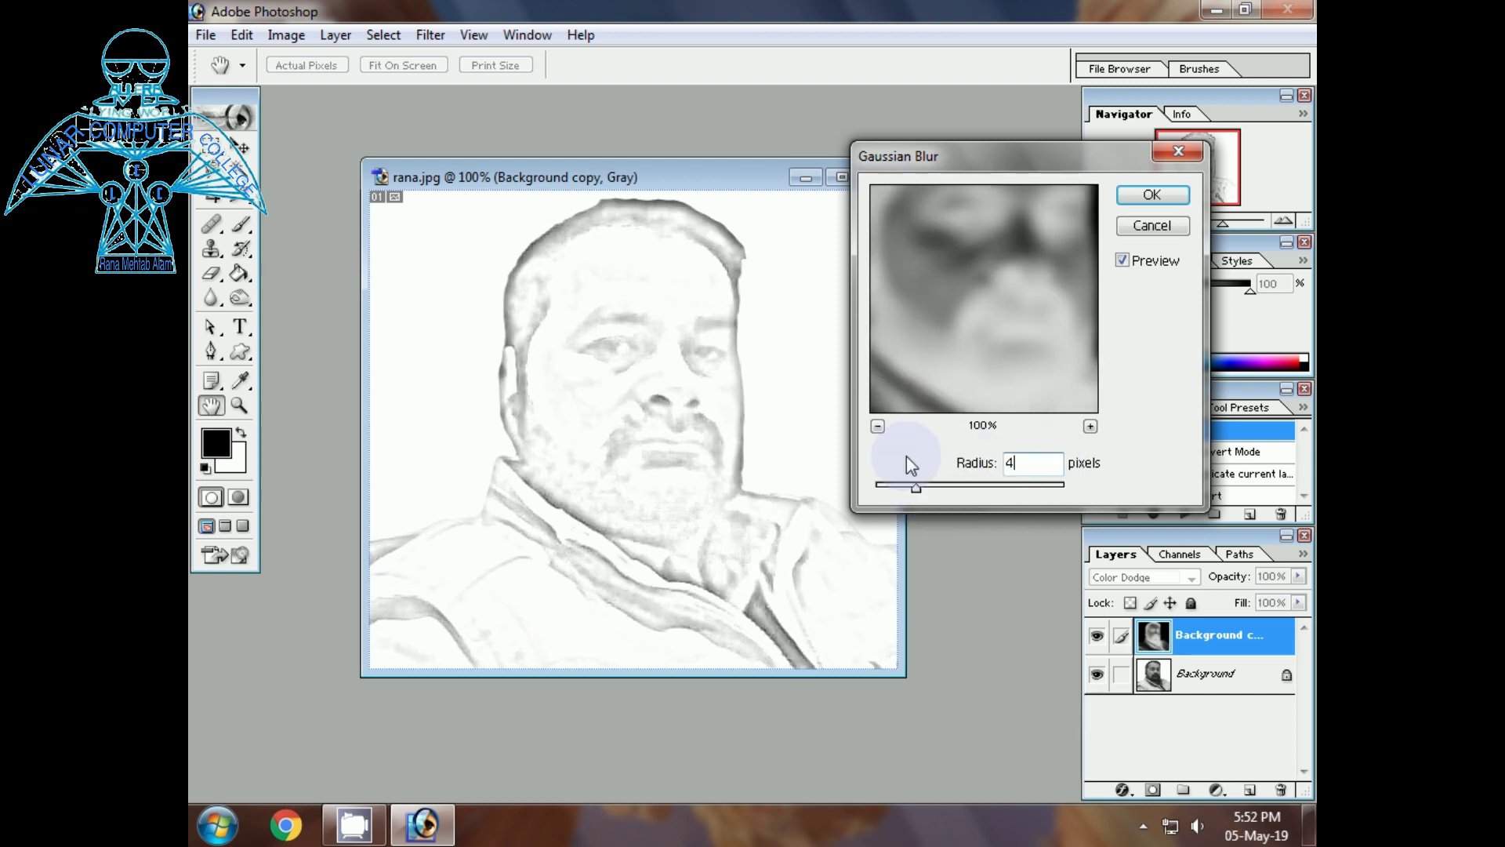
pyautogui.write('.0v')
pyautogui.click(1152, 193)
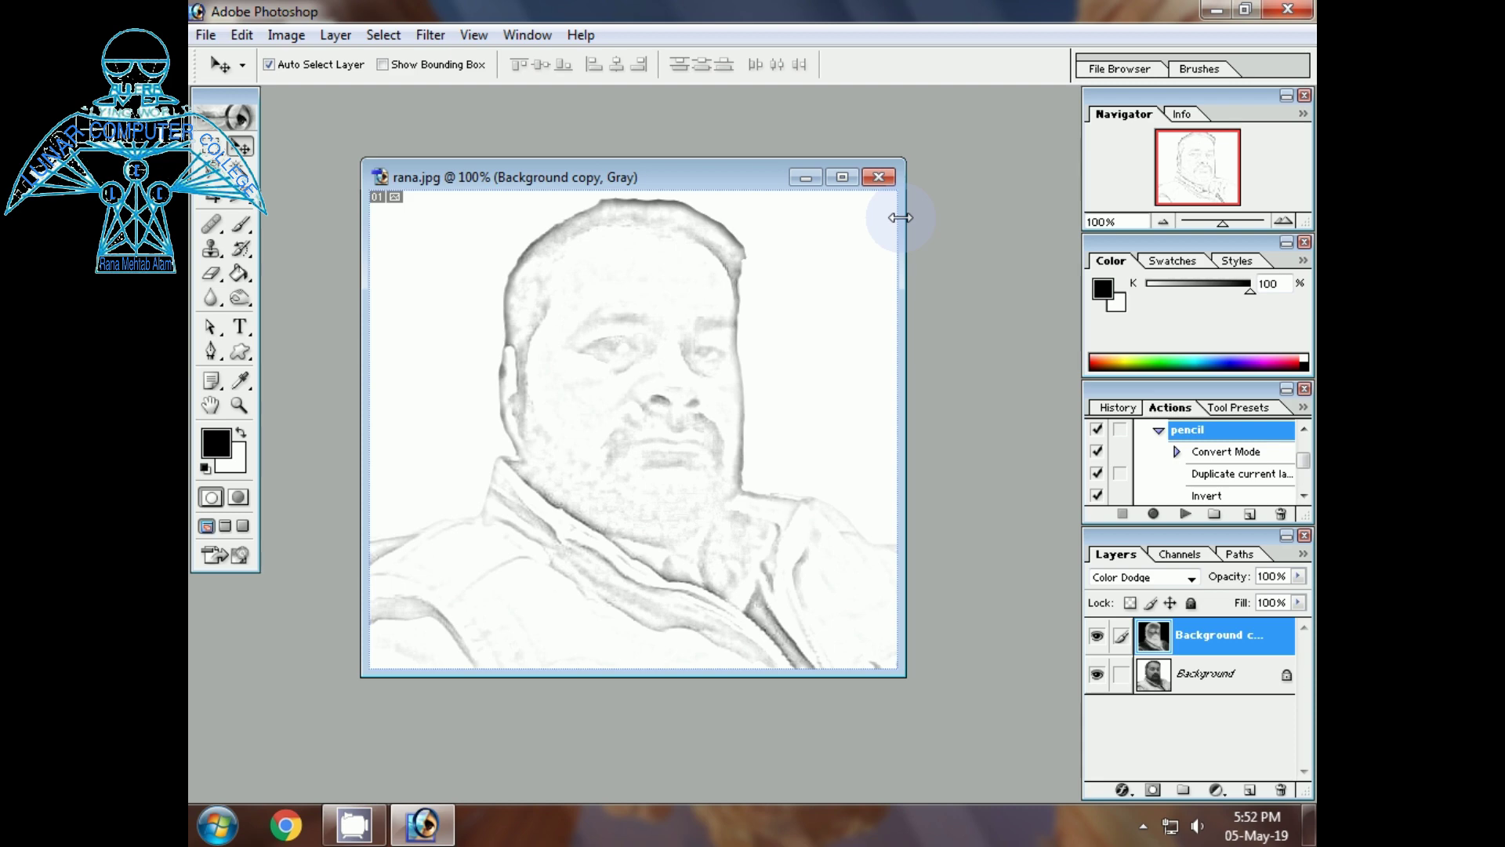
# Close the grayscale sketch without saving and reopen the original rana.jpg in colour
pyautogui.click(879, 177)
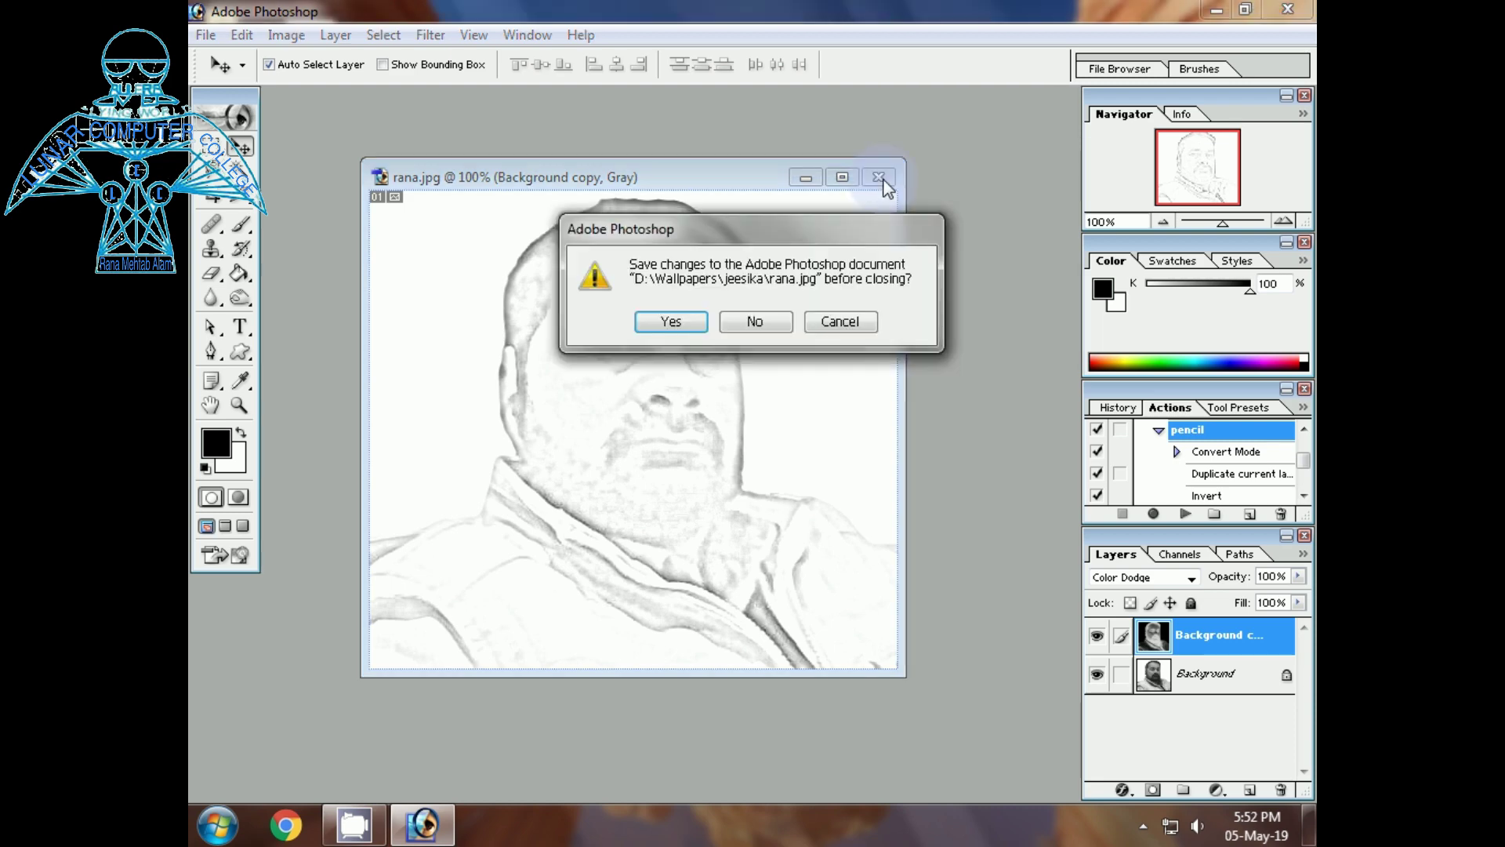
pyautogui.click(755, 326)
pyautogui.hotkey('ctrl', 'o')
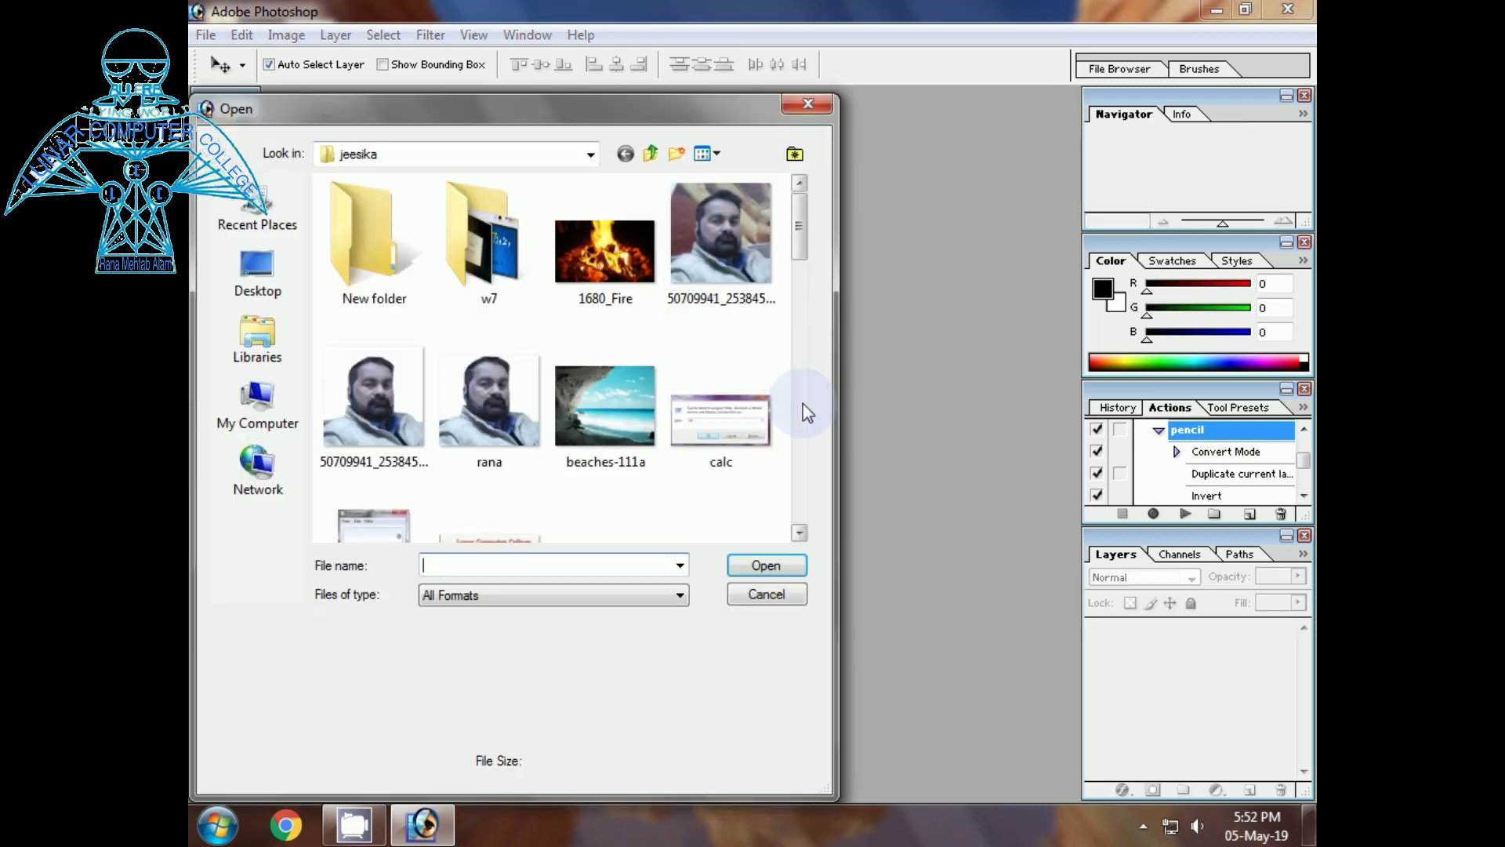
pyautogui.doubleClick(501, 424)
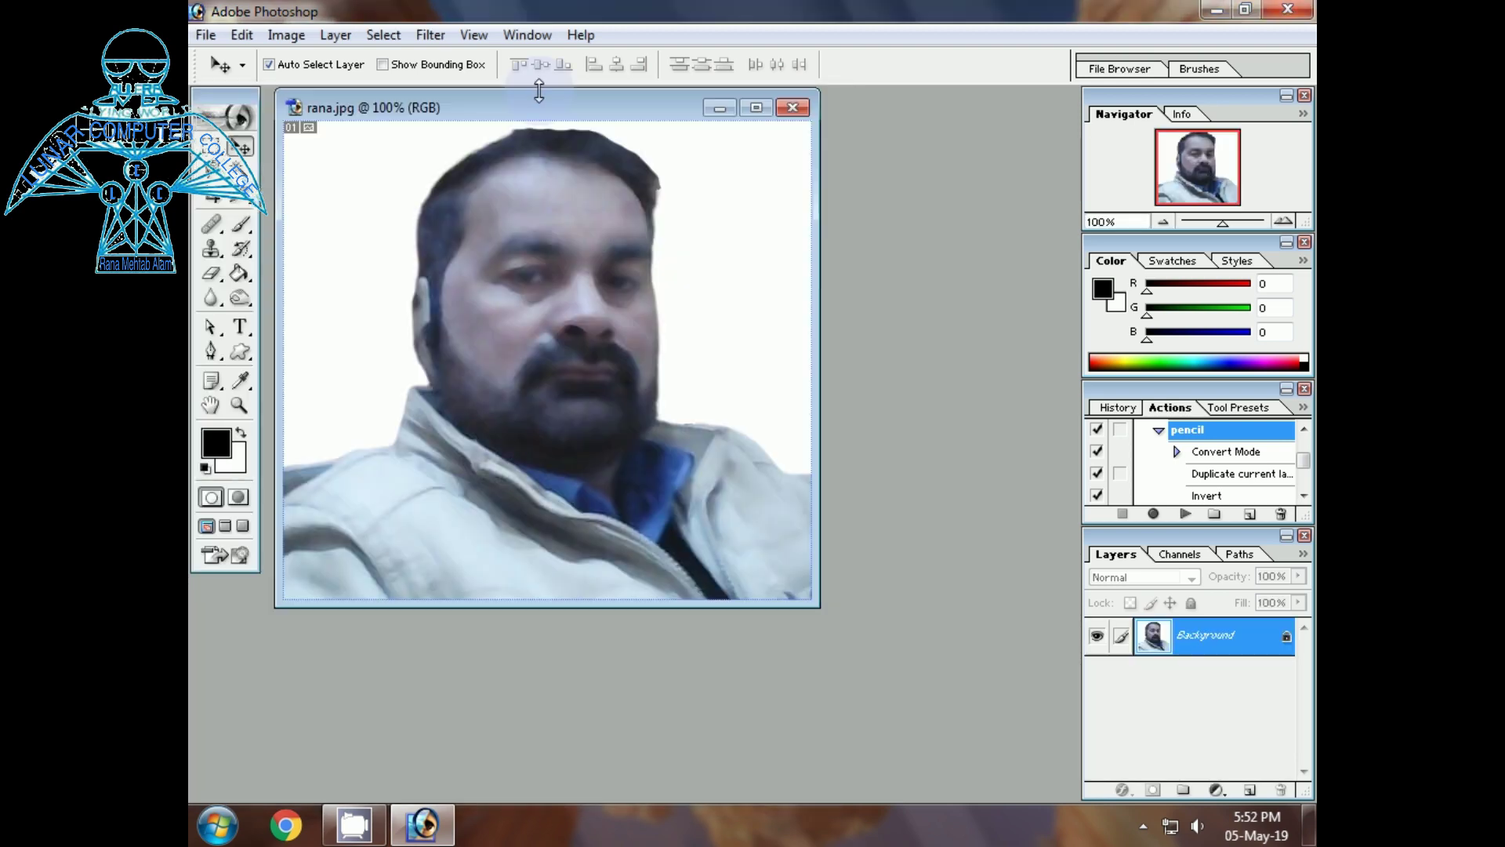
pyautogui.moveTo(535, 109); pyautogui.dragTo(673, 195)
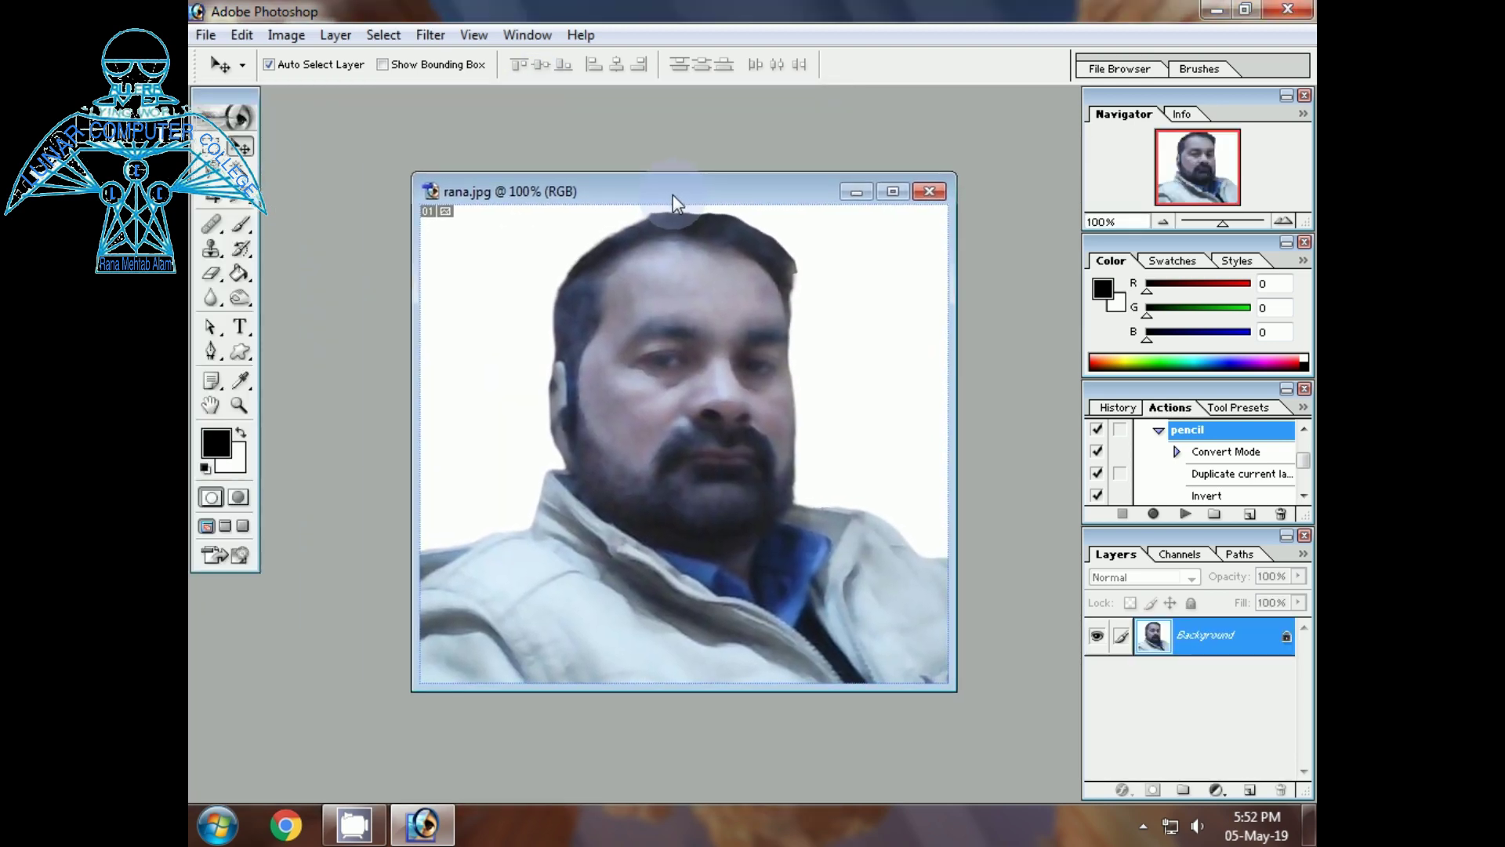
pyautogui.click(287, 34)
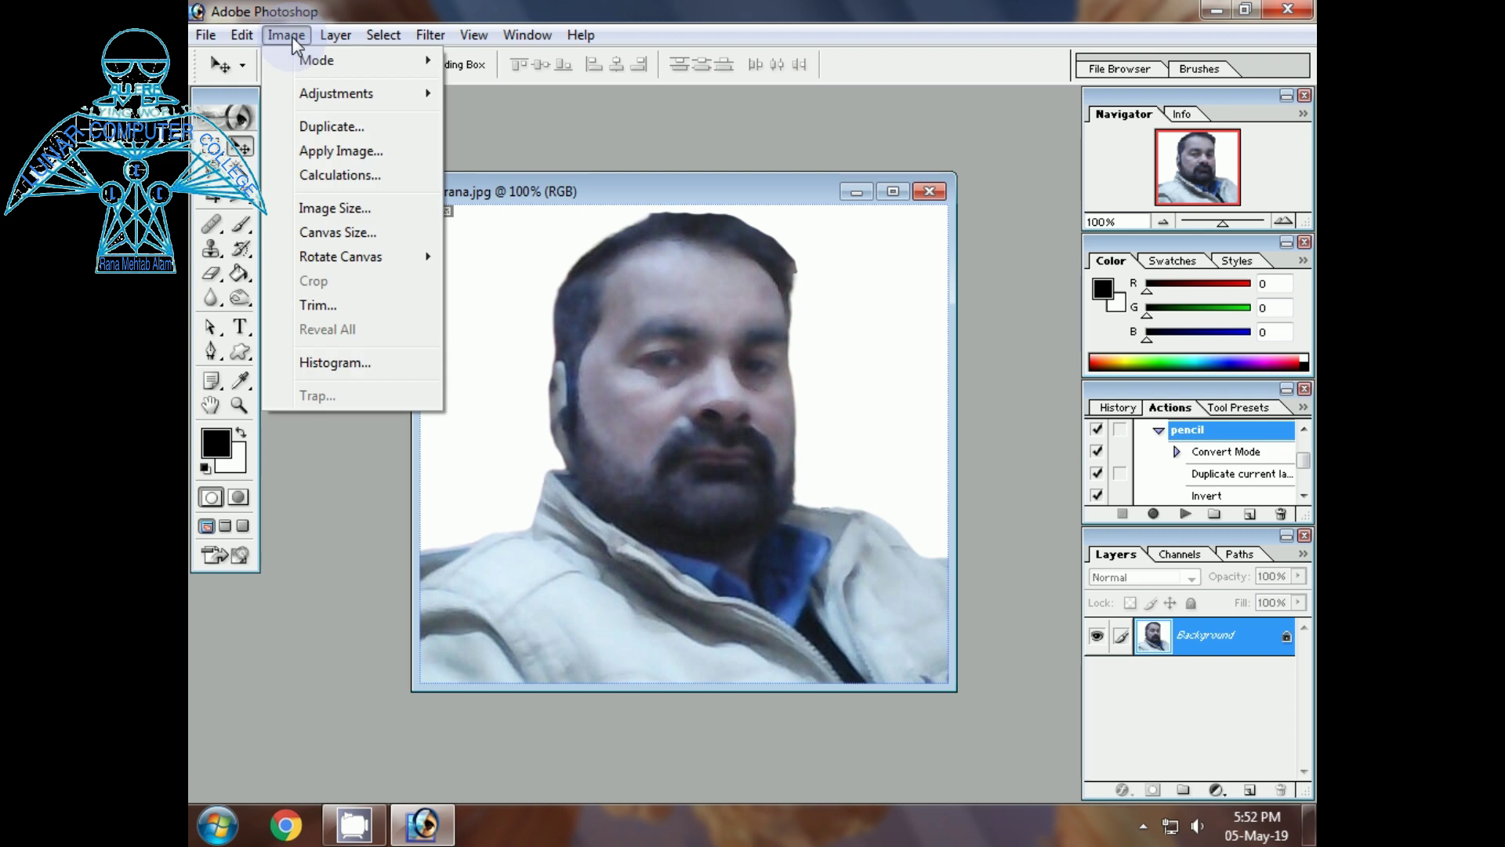
pyautogui.moveTo(316, 62)
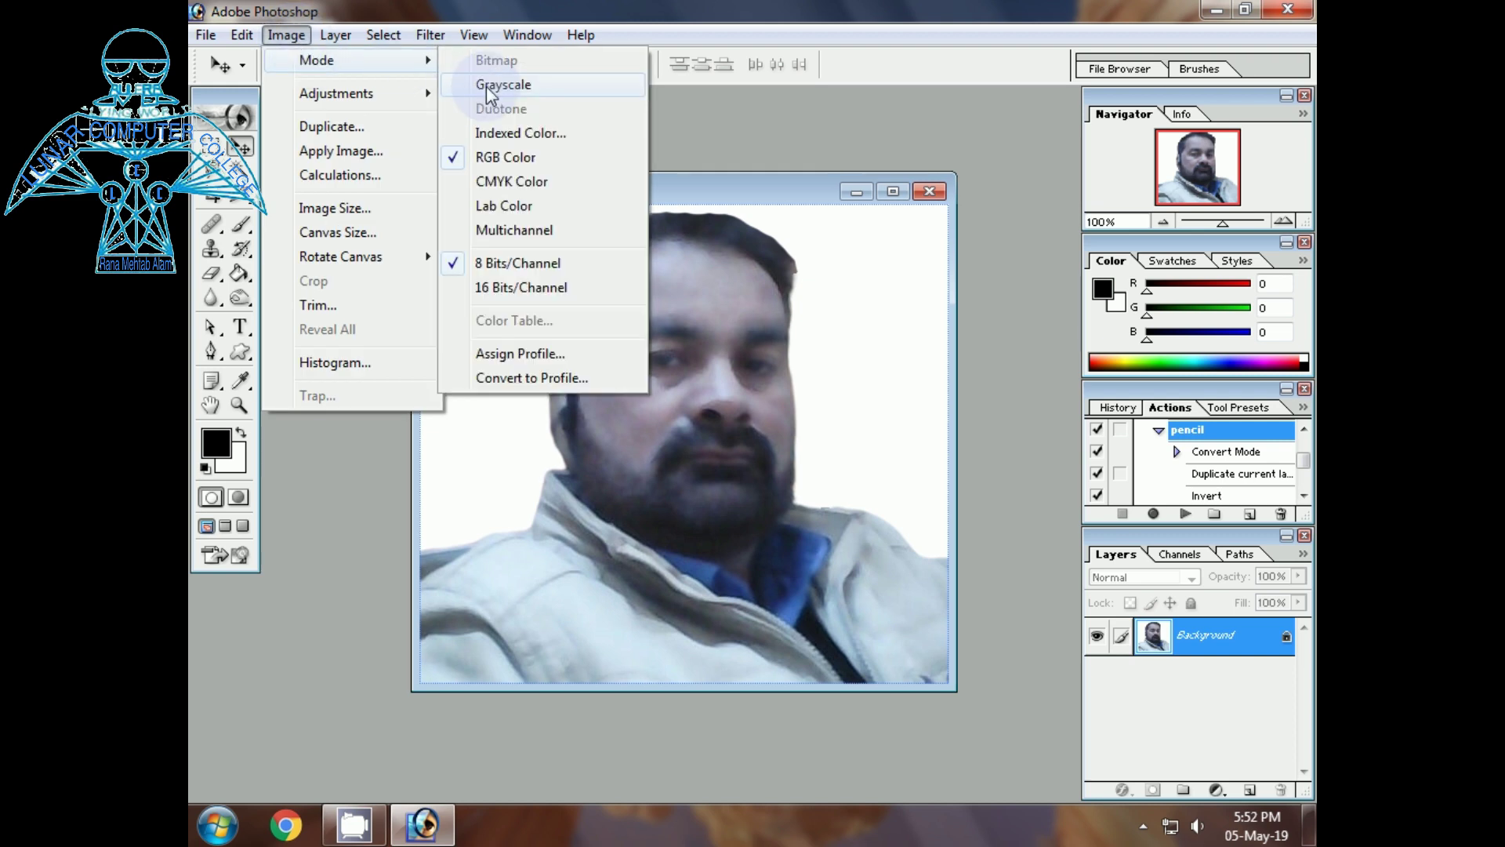
pyautogui.click(737, 190)
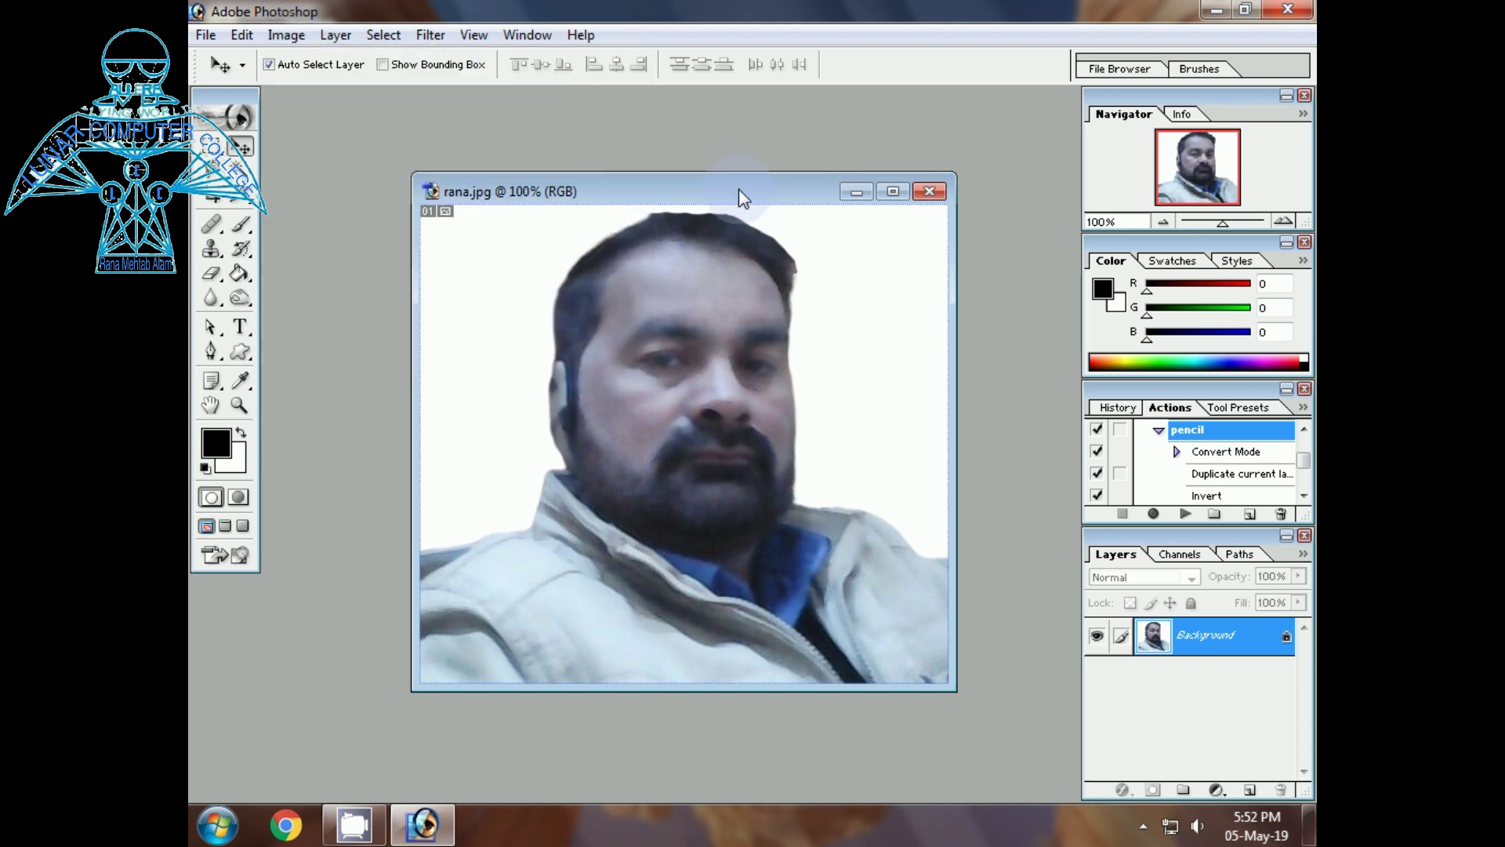
# Duplicate the Background layer of the colour portrait, leaving the image in RGB mode
pyautogui.moveTo(738, 189); pyautogui.dragTo(684, 202)
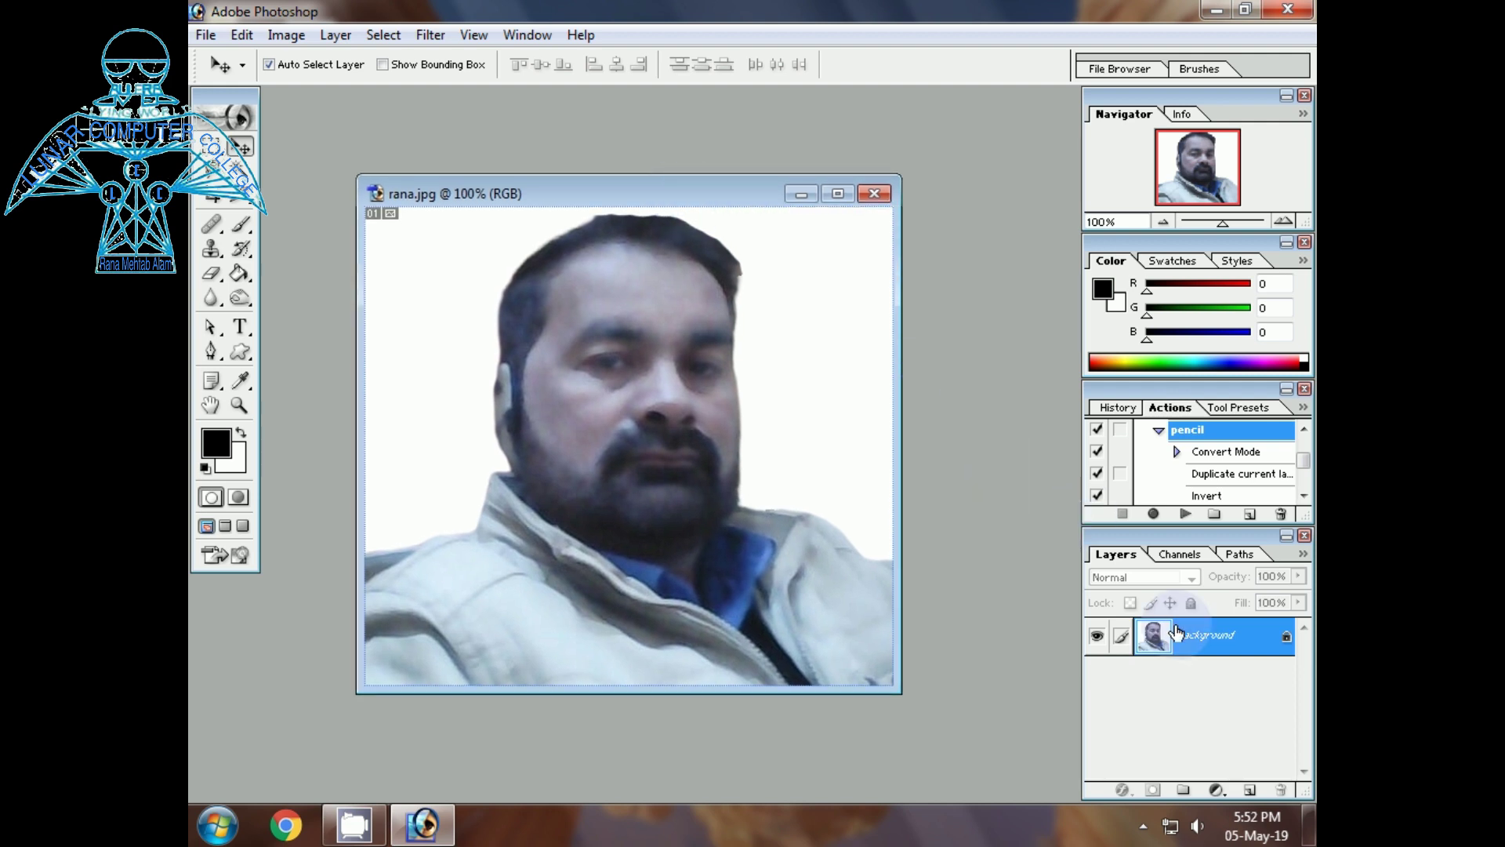
pyautogui.moveTo(1186, 650); pyautogui.dragTo(1251, 789)
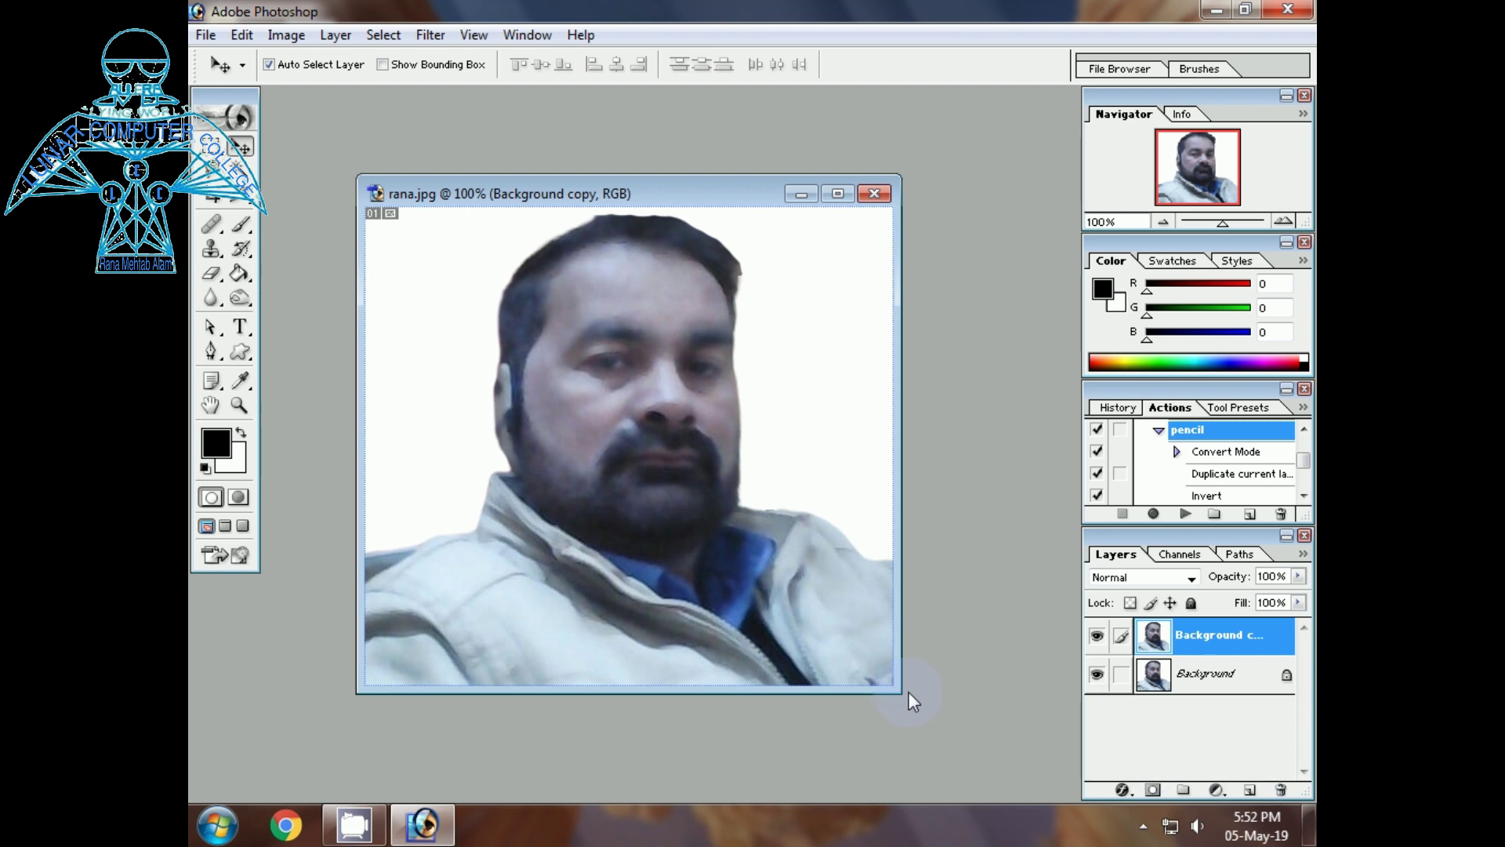
# Invert the duplicated colour layer and set its blend mode to Color Dodge
pyautogui.hotkey('ctrl', 'i')
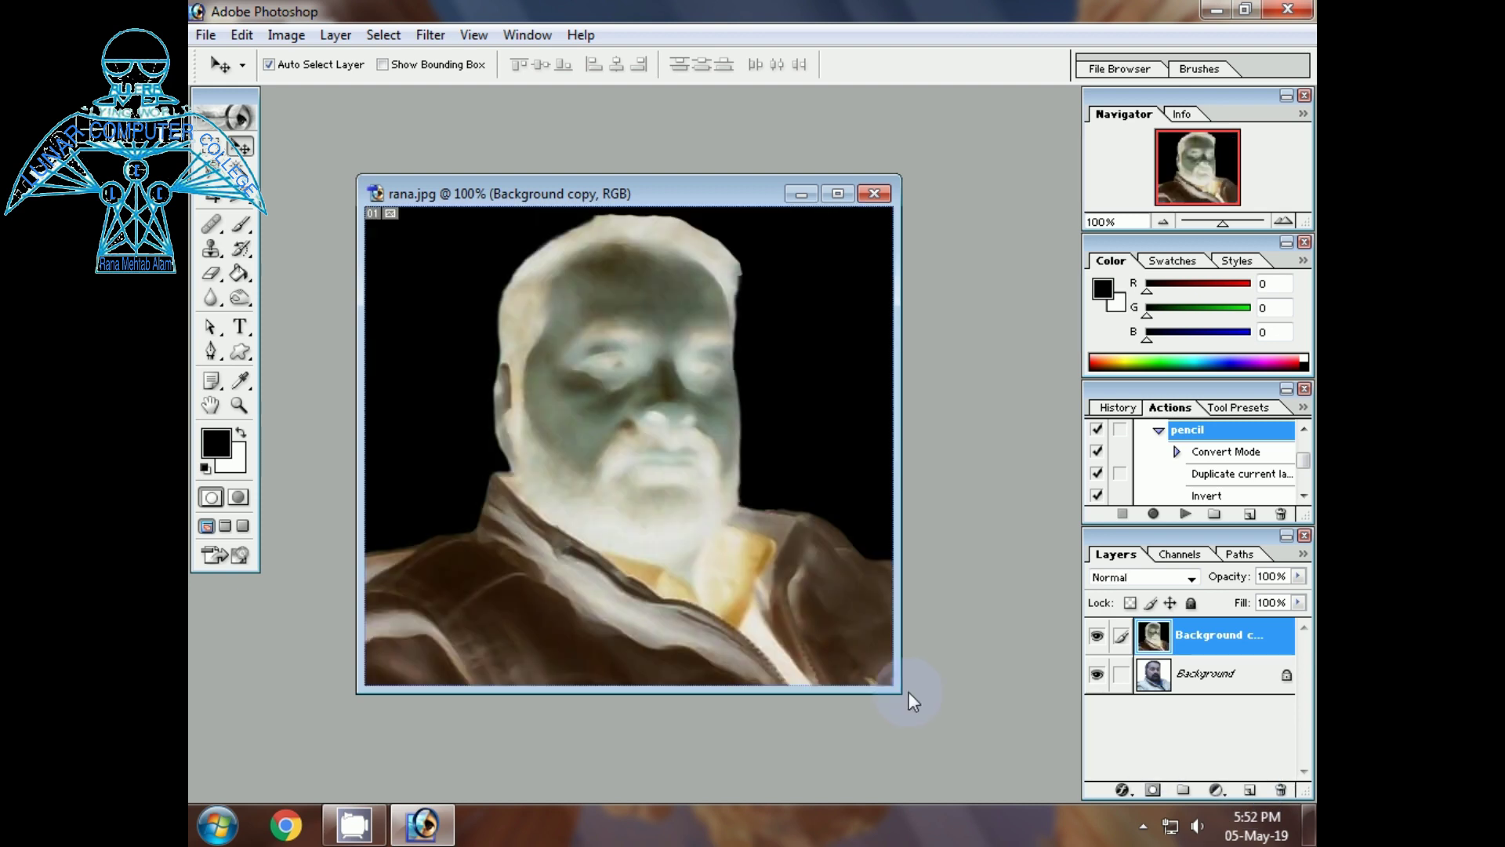
pyautogui.click(1126, 582)
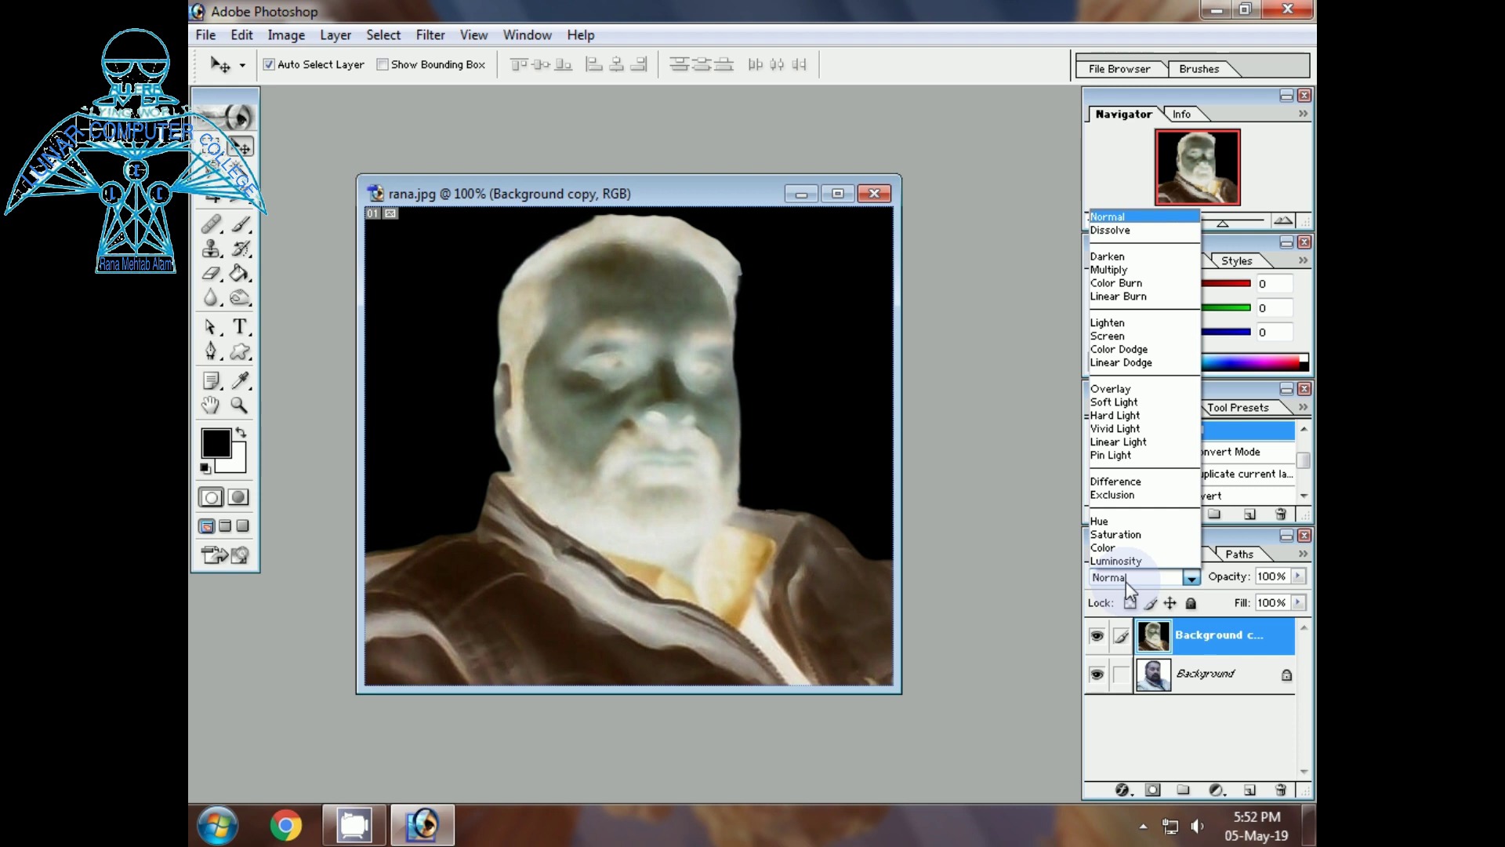
pyautogui.click(1124, 349)
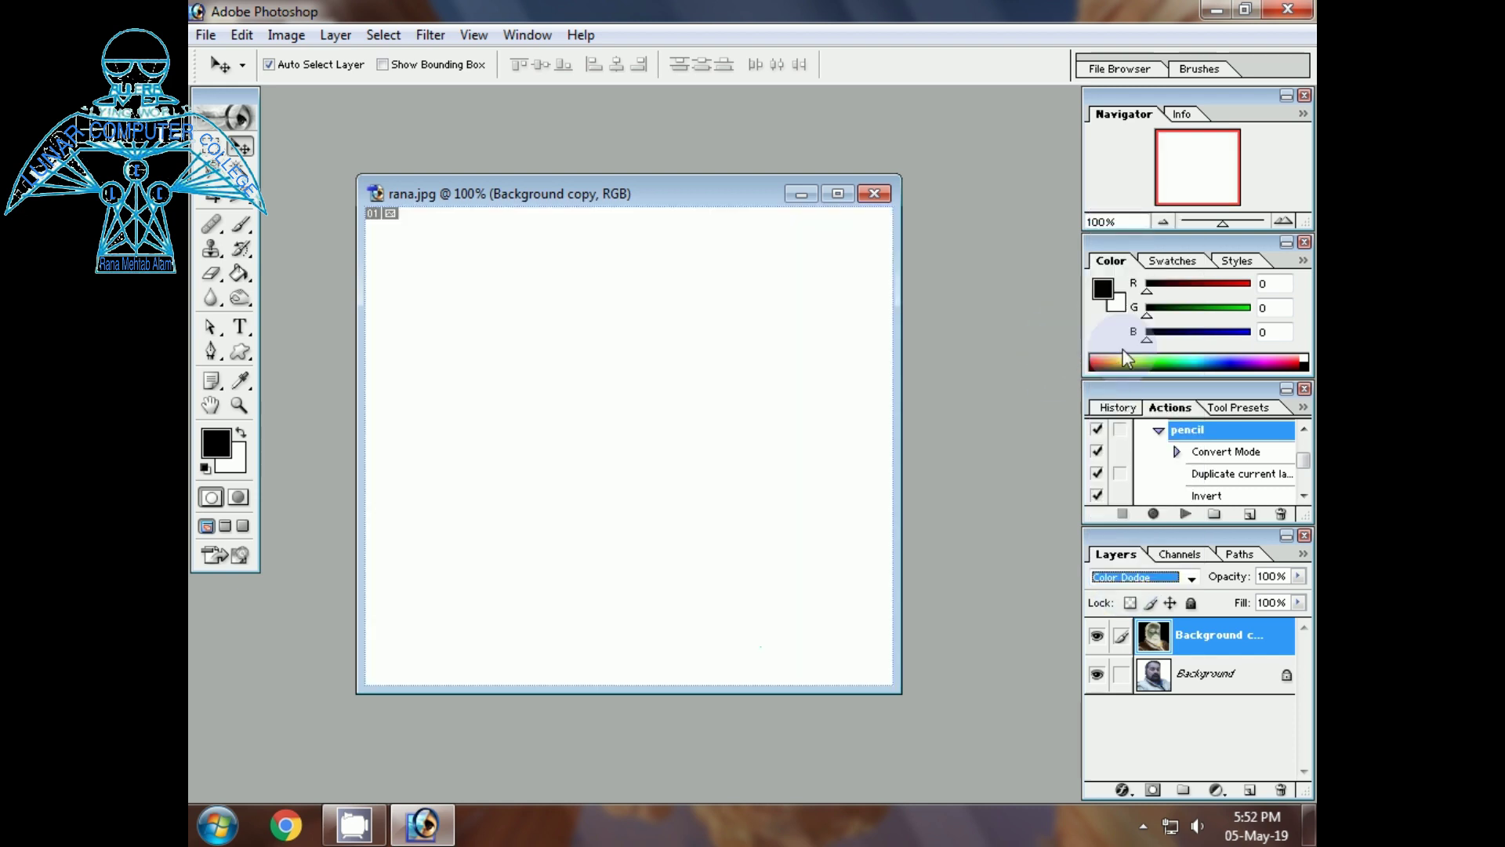
# Apply a Gaussian Blur with a radius of 4.0 pixels to the inverted colour copy
pyautogui.click(431, 35)
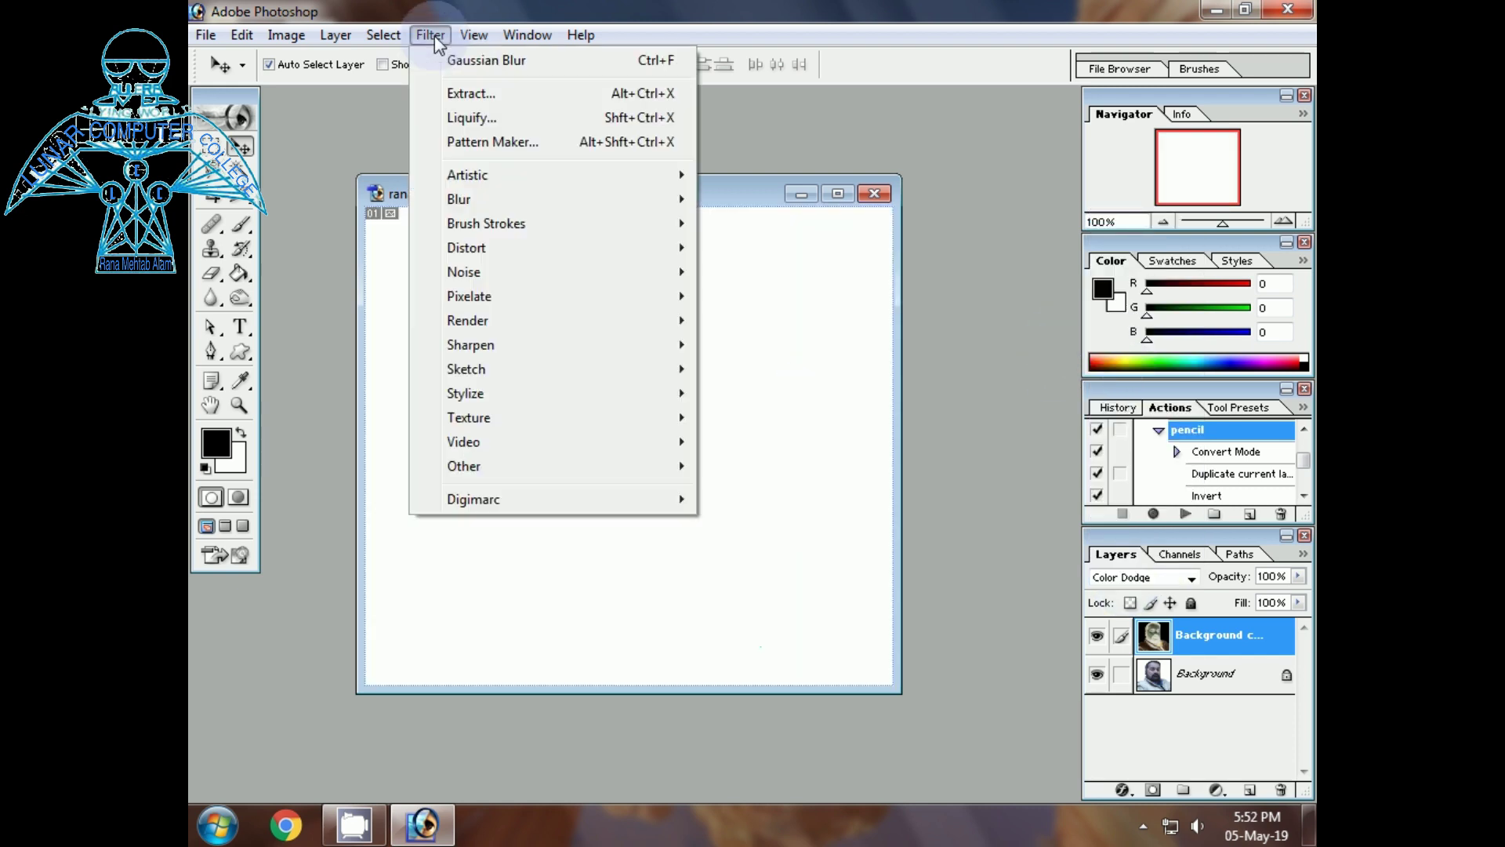
pyautogui.moveTo(482, 199)
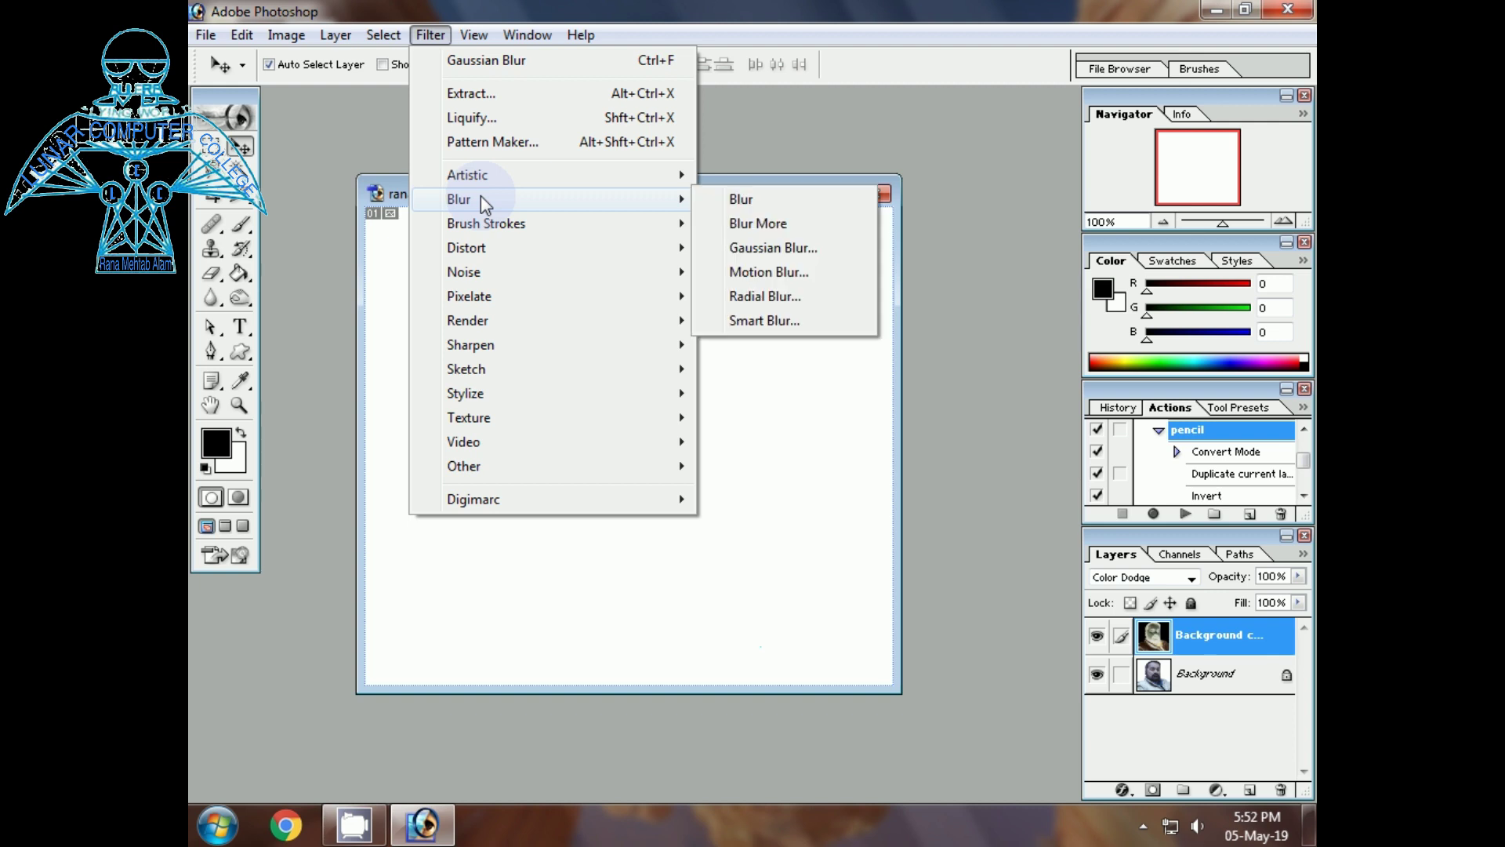
pyautogui.click(738, 248)
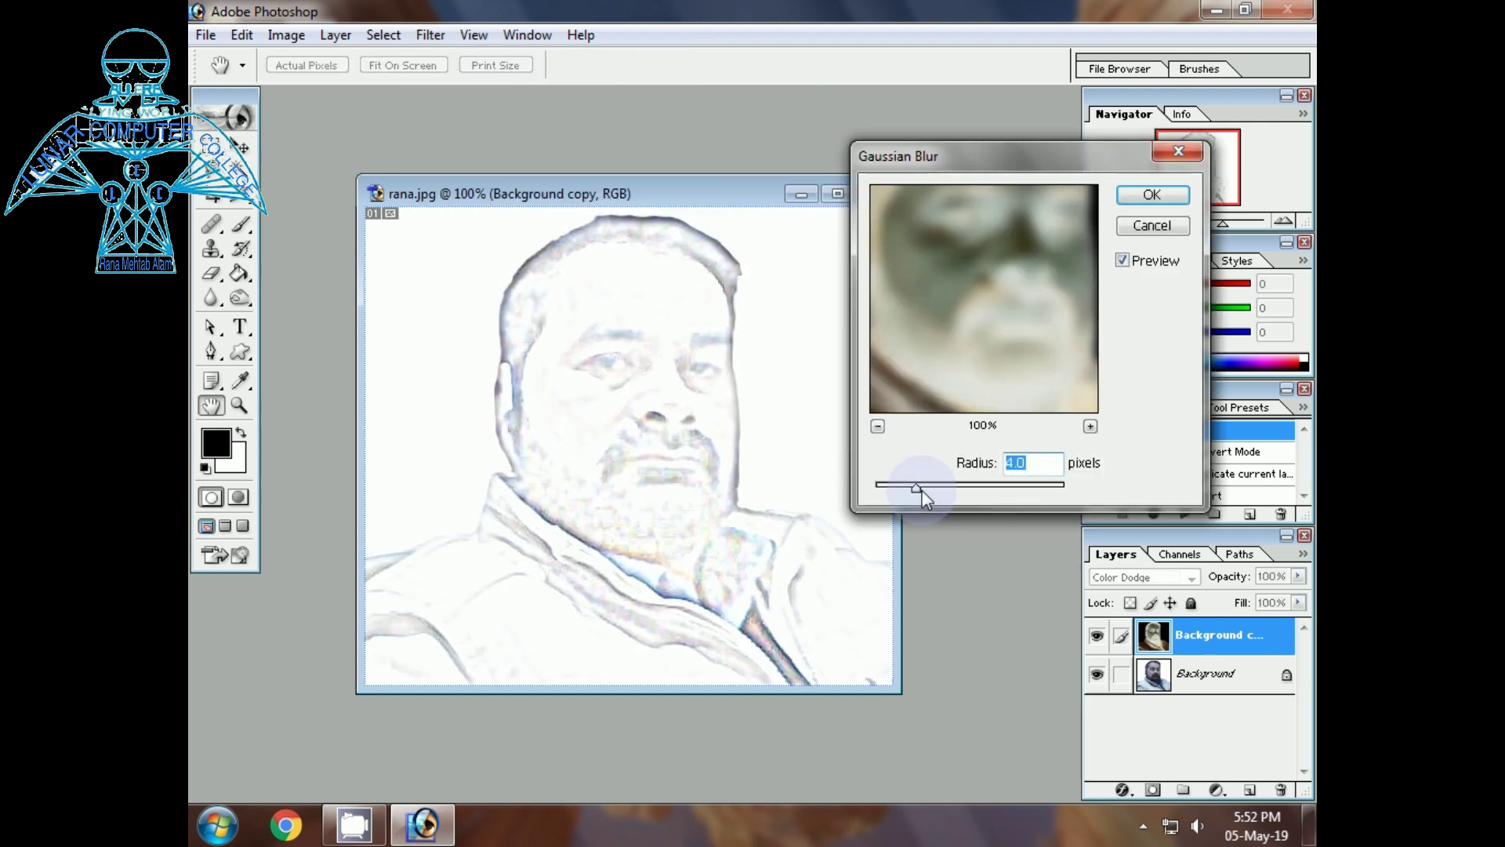
pyautogui.click(1143, 192)
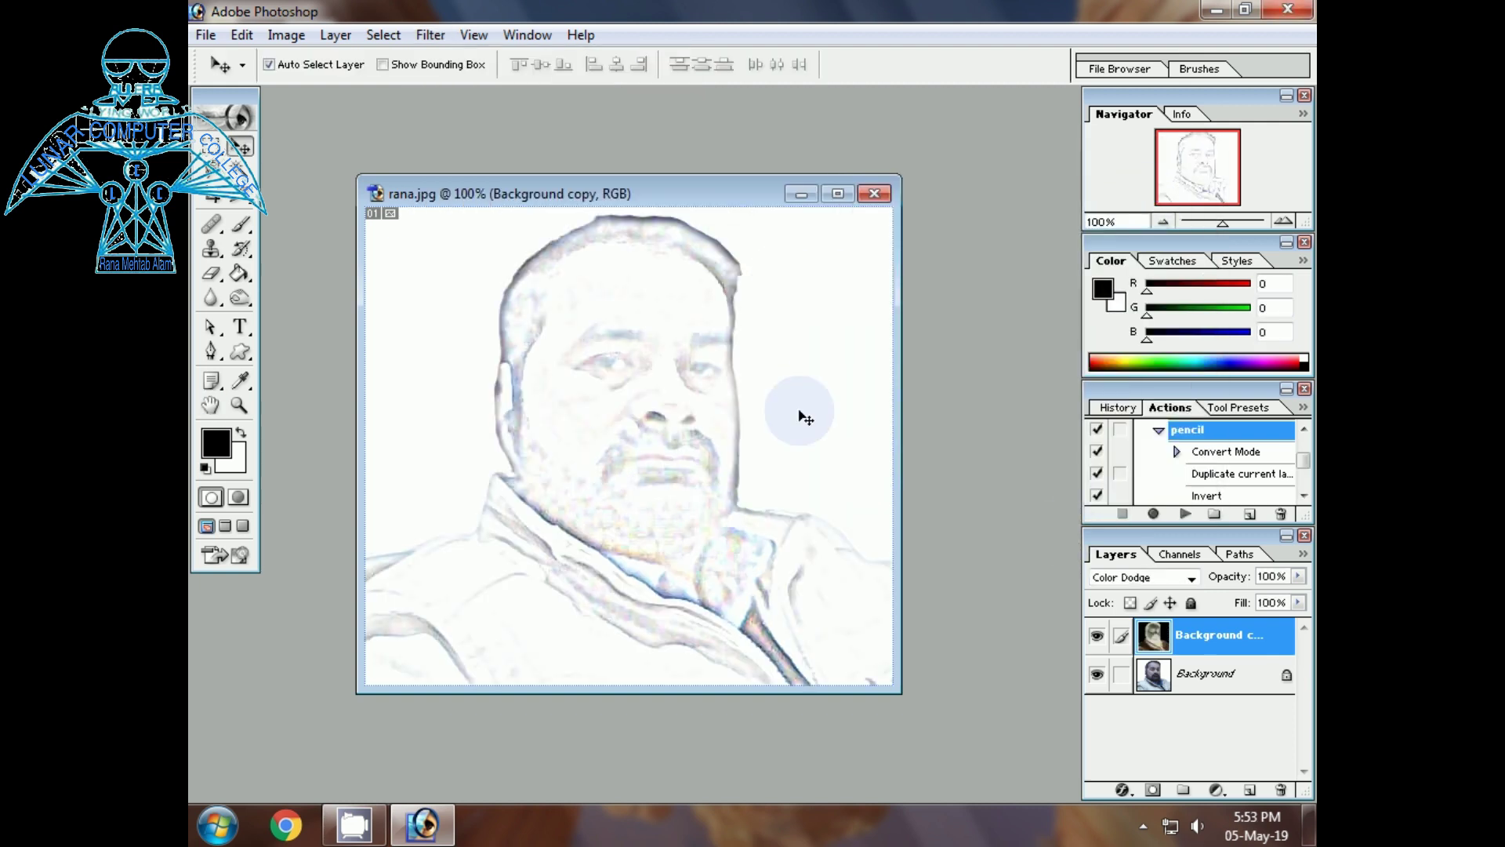